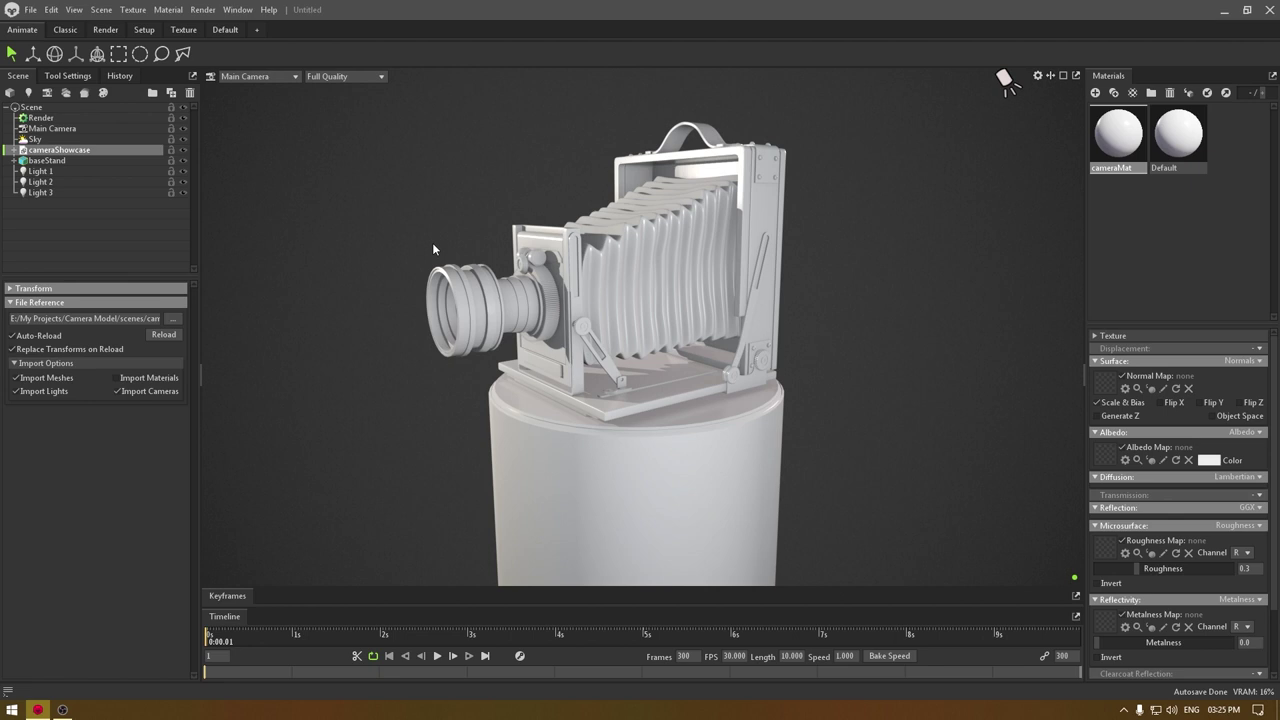
# - With the Move tool active, orbit around the camera model, then select Main Camera to show its settings
pyautogui.press('w')
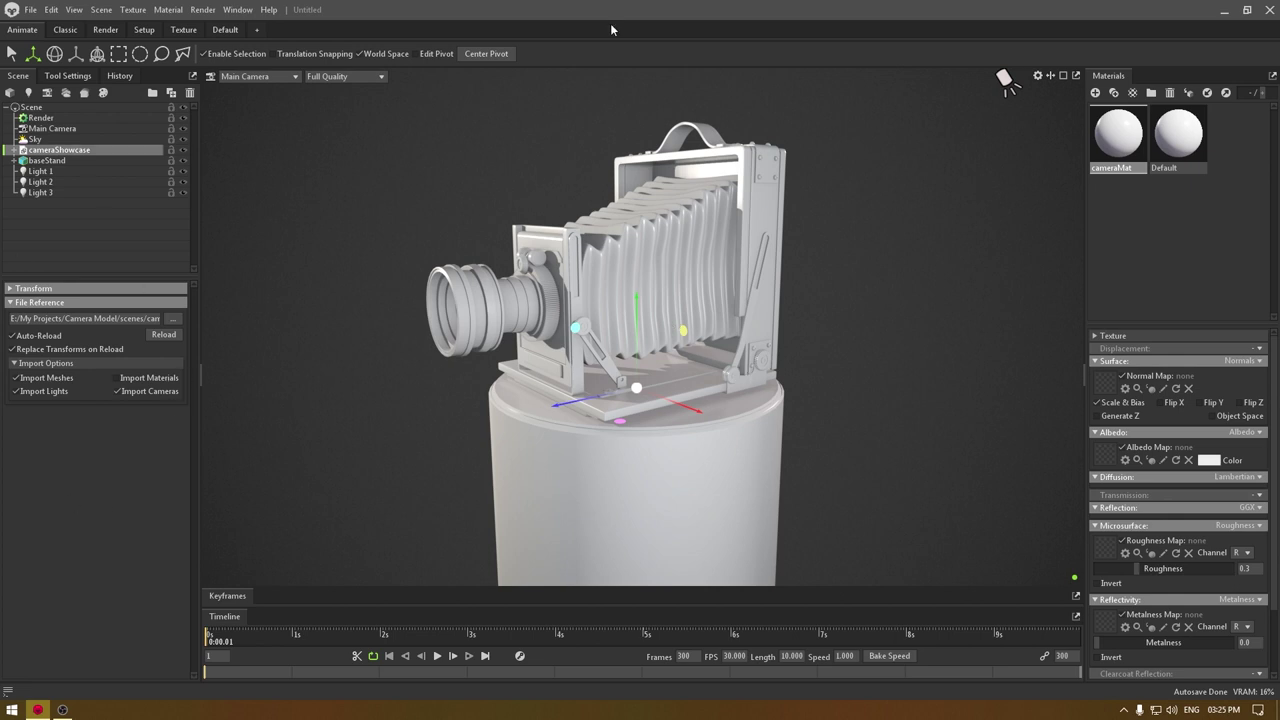
pyautogui.moveTo(580, 430); pyautogui.dragTo(806, 314)
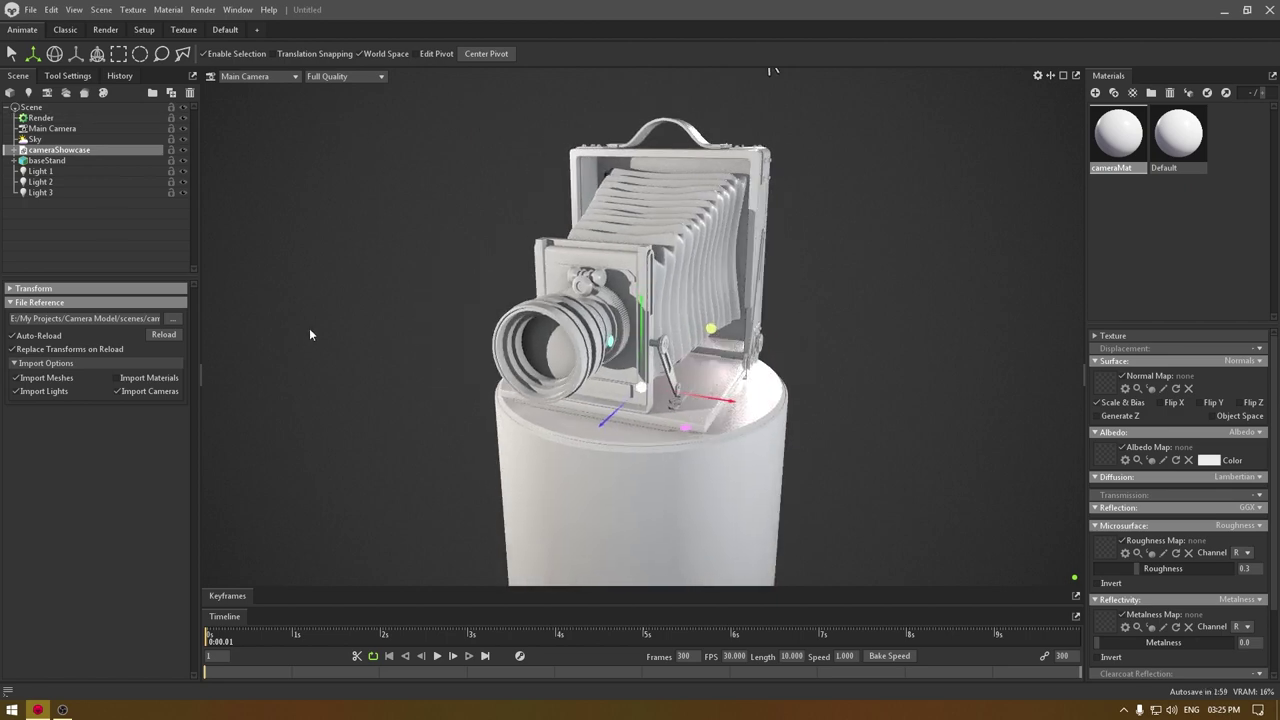
pyautogui.moveTo(818, 445); pyautogui.dragTo(761, 443)
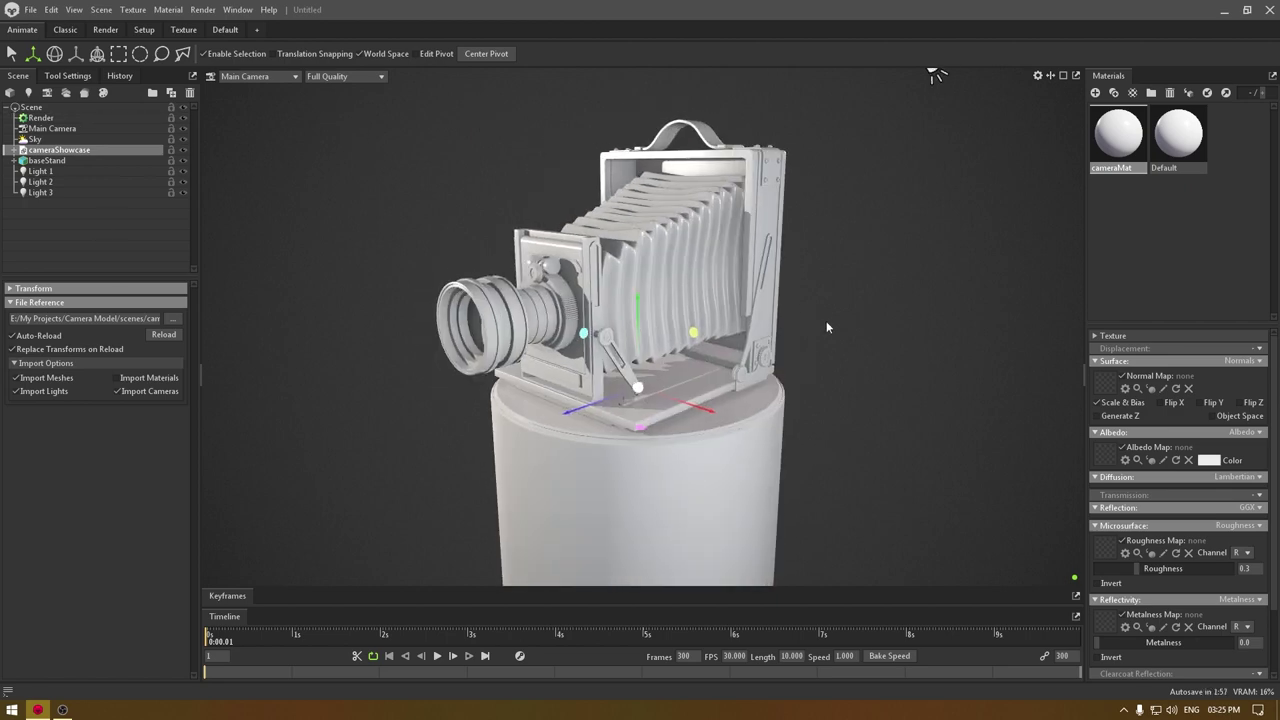
pyautogui.moveTo(826, 327); pyautogui.dragTo(847, 328)
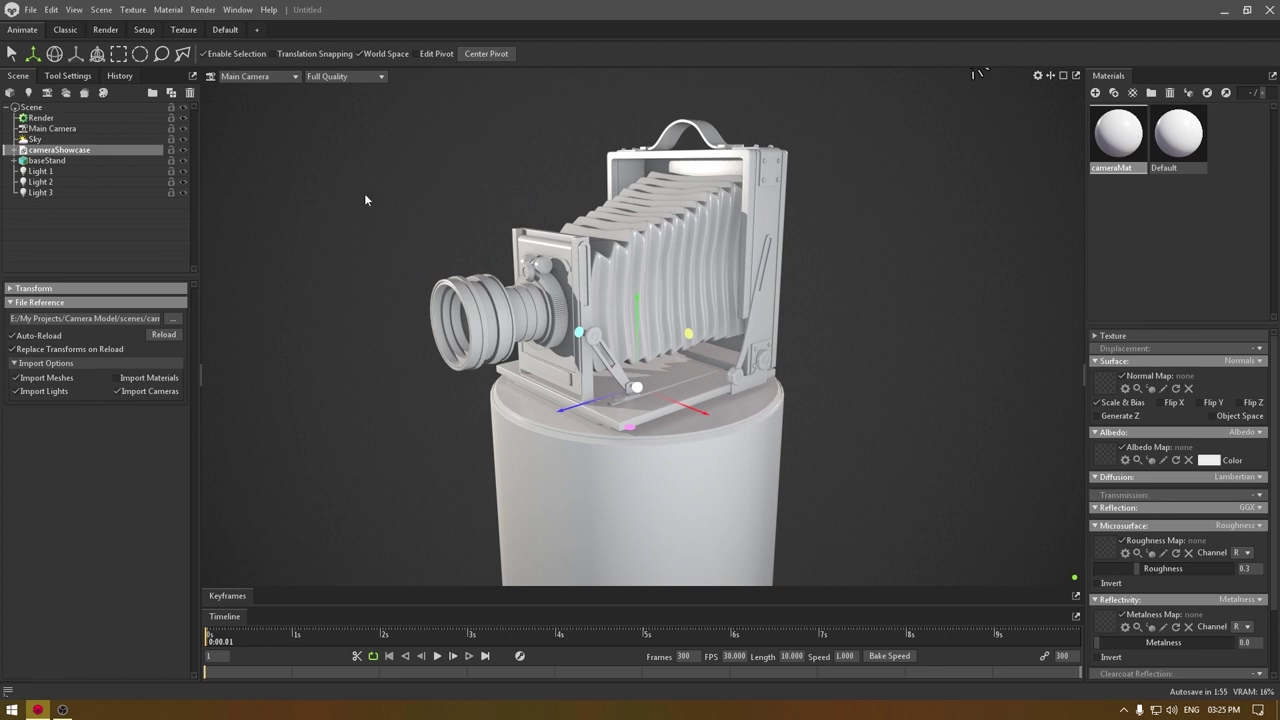
pyautogui.click(52, 128)
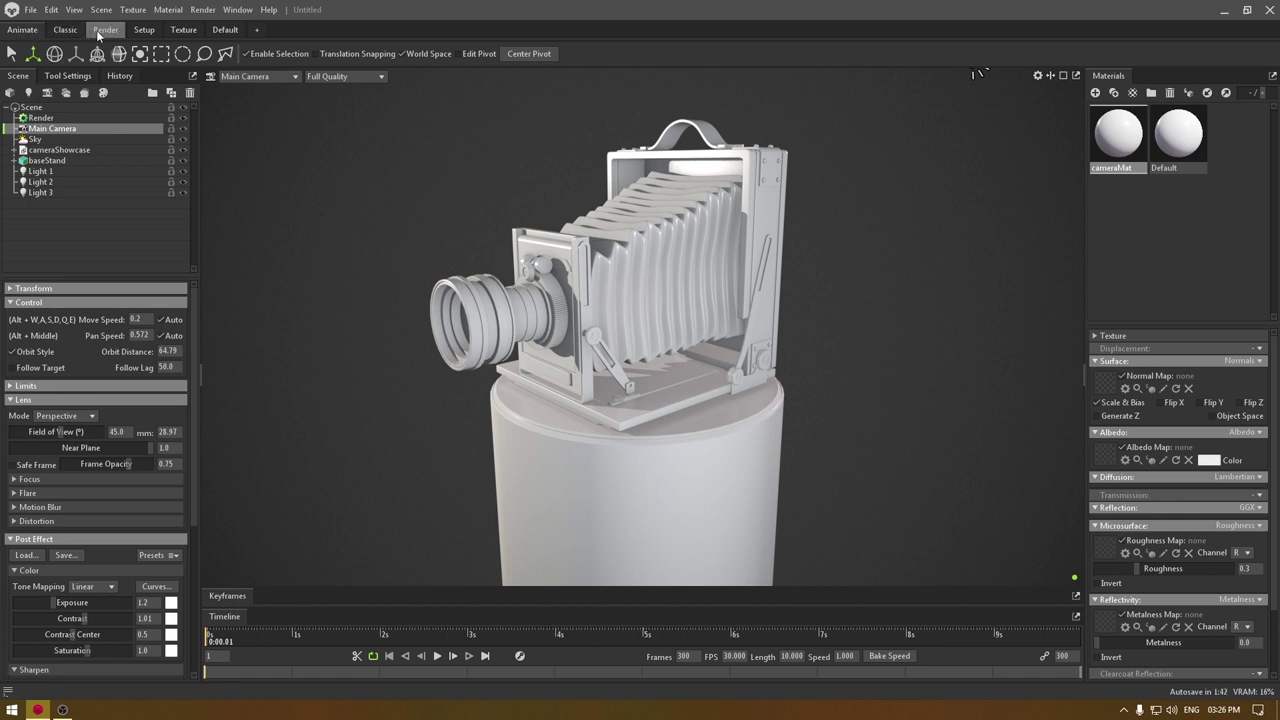
# - Set the timeline Length to 5 seconds (150 frames) and compress the existing keyframe times to fit
pyautogui.click(66, 29)
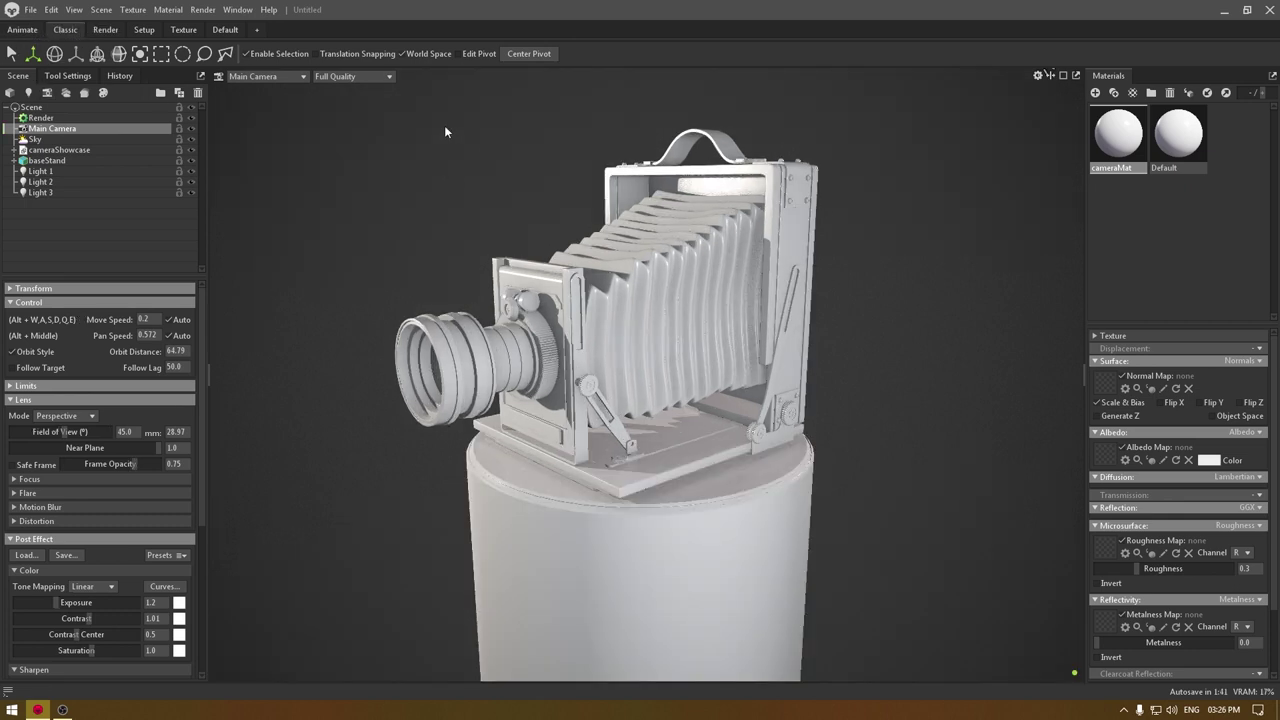
pyautogui.click(18, 31)
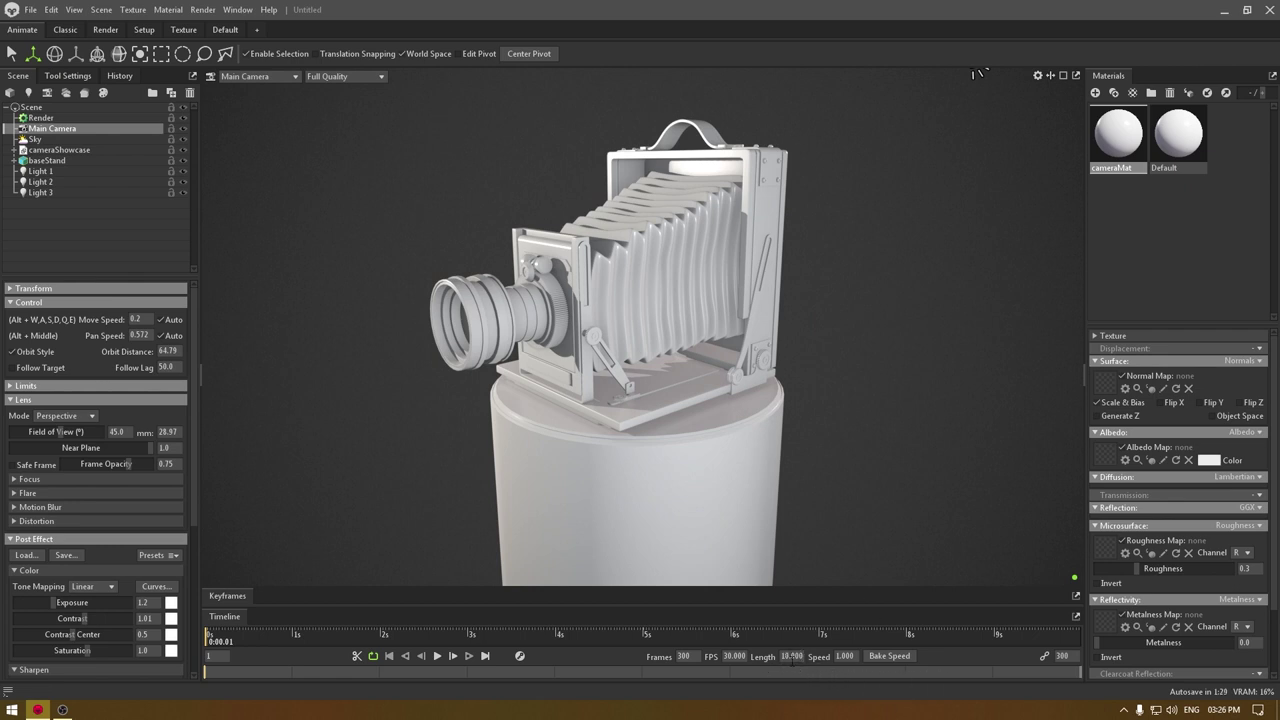
pyautogui.click(791, 656)
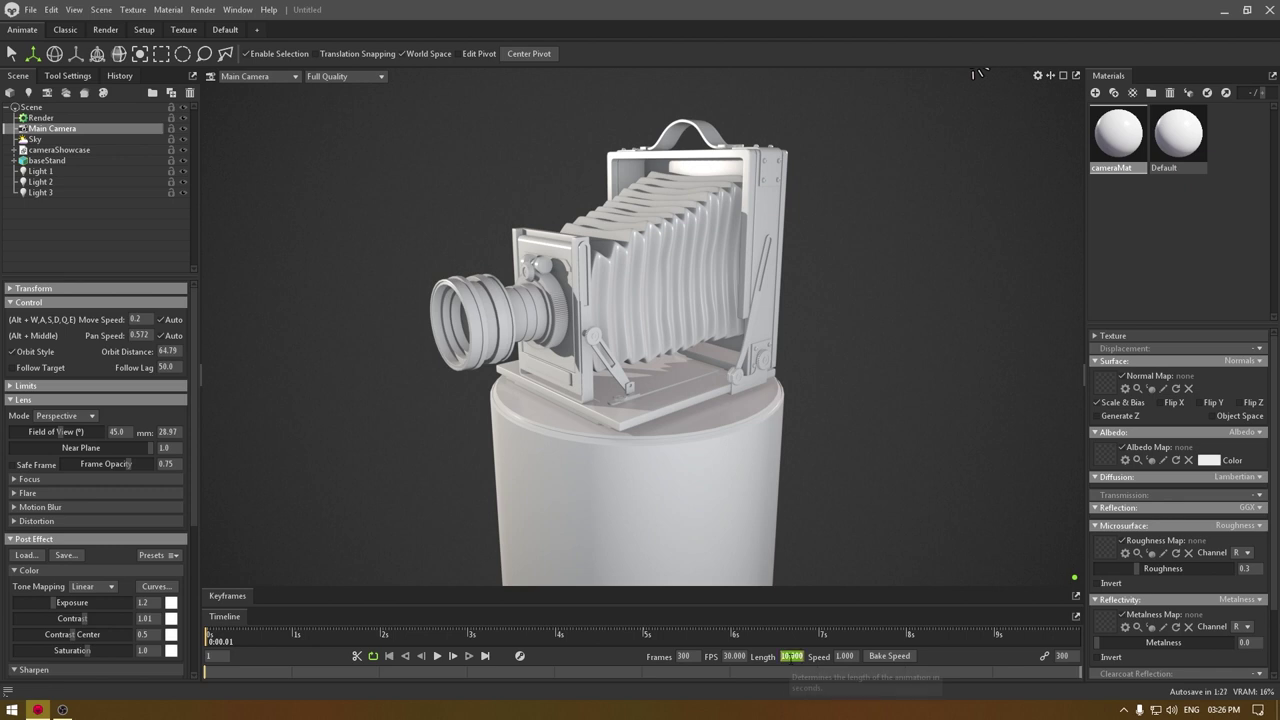
pyautogui.write('5')
pyautogui.press('Return')
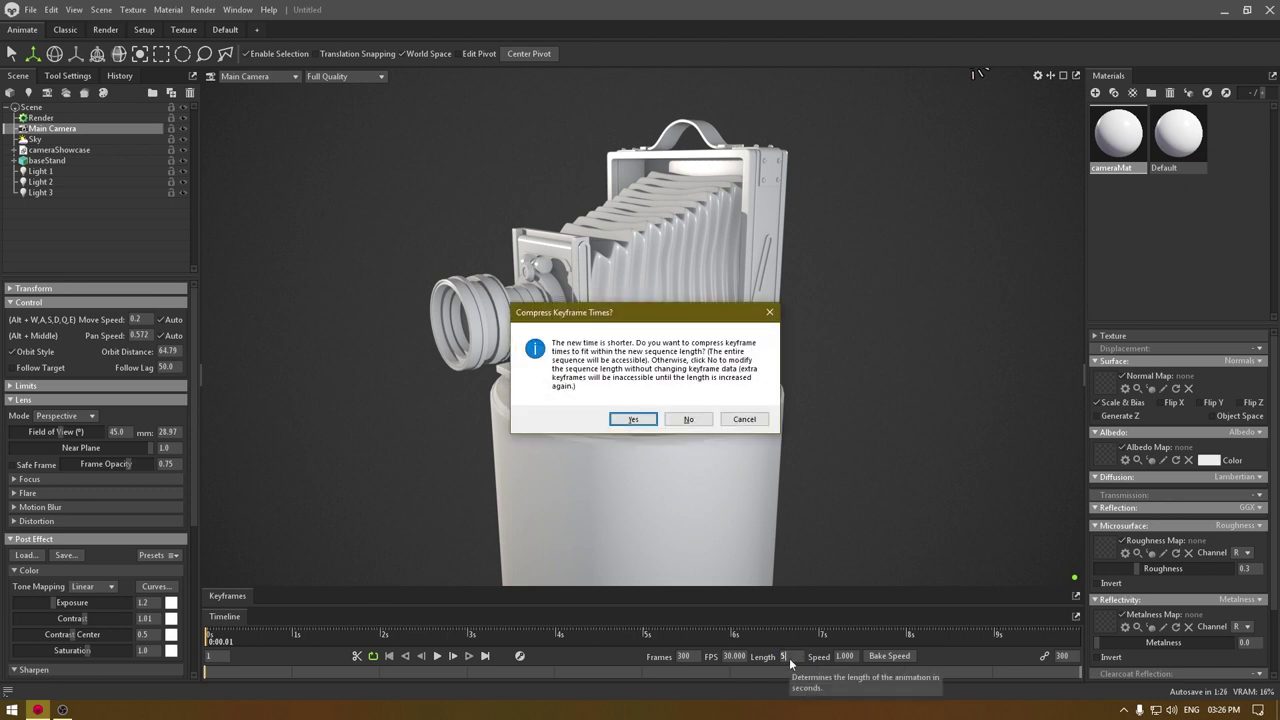
pyautogui.click(632, 418)
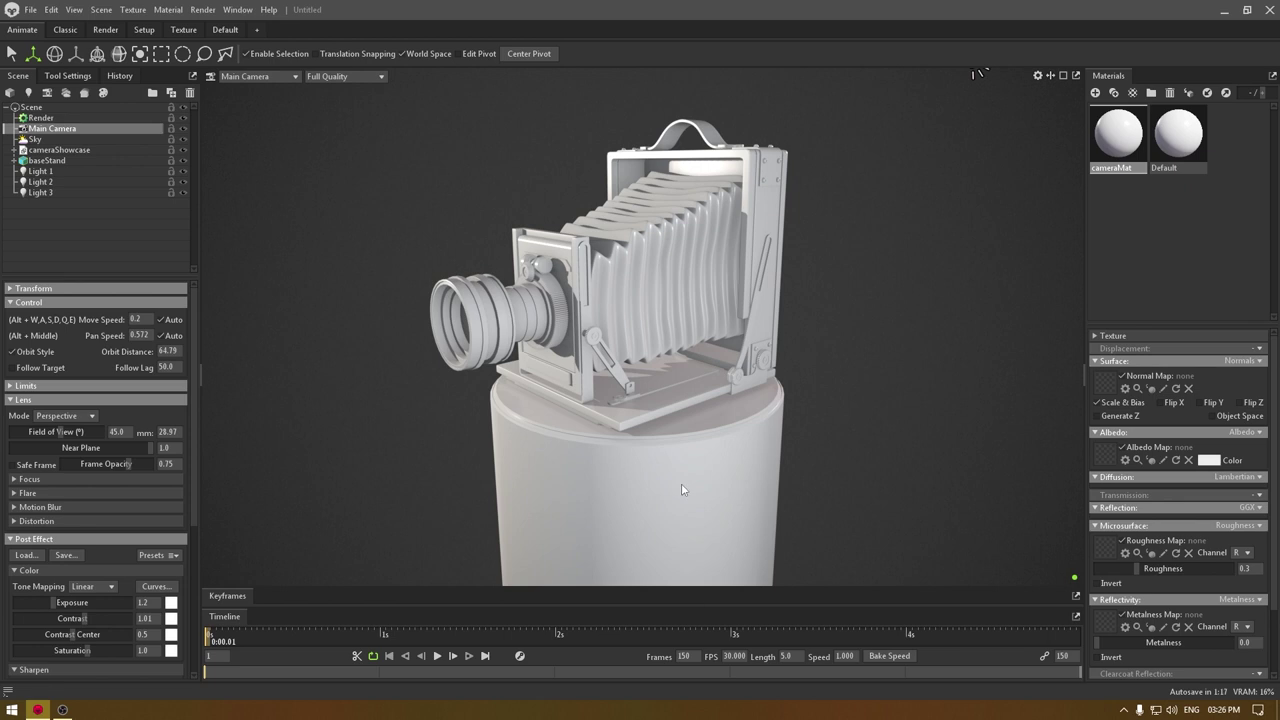
# - In the Keyframes editor, expand Main Camera > Transform to list its translation, rotation and scale tracks
pyautogui.click(226, 596)
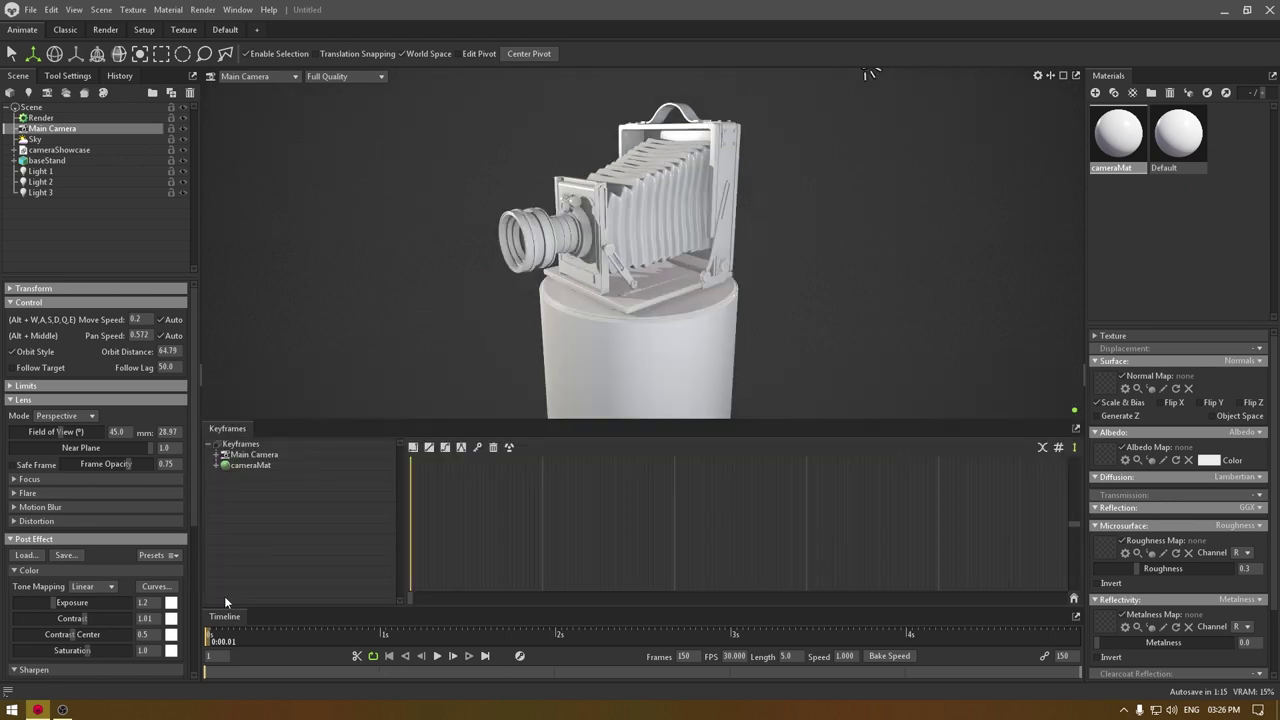
pyautogui.doubleClick(265, 454)
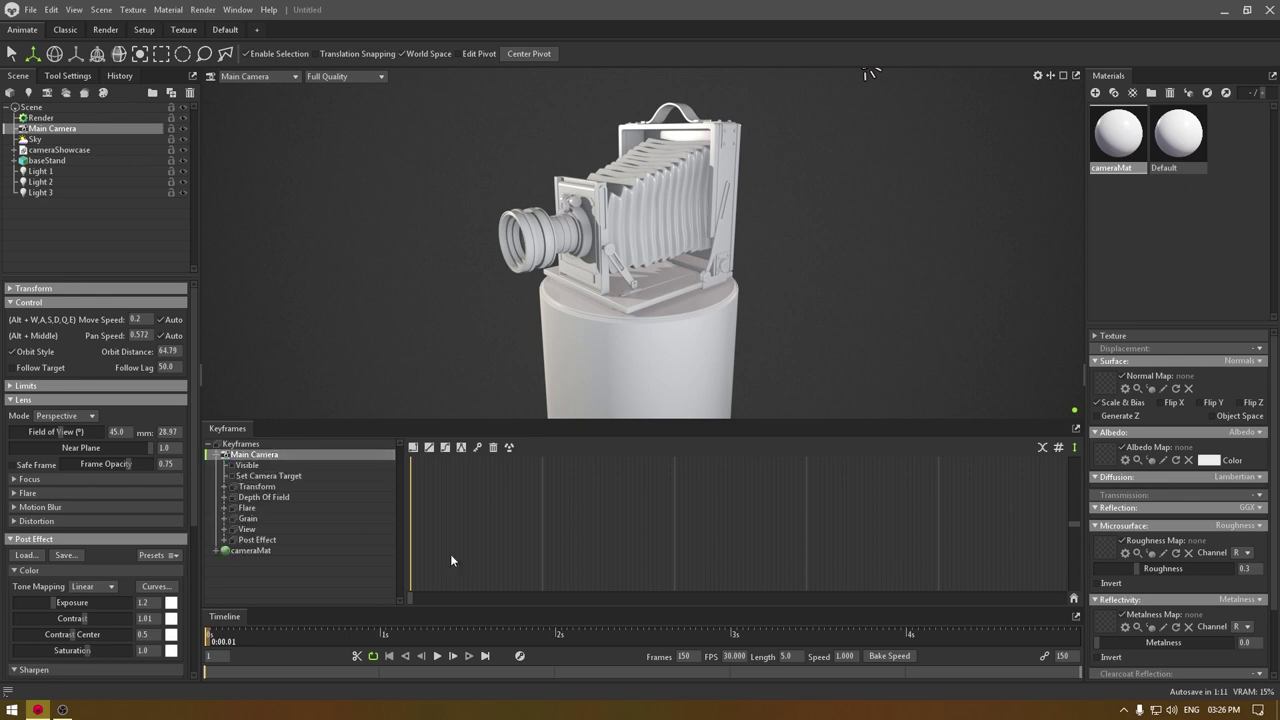
pyautogui.doubleClick(265, 488)
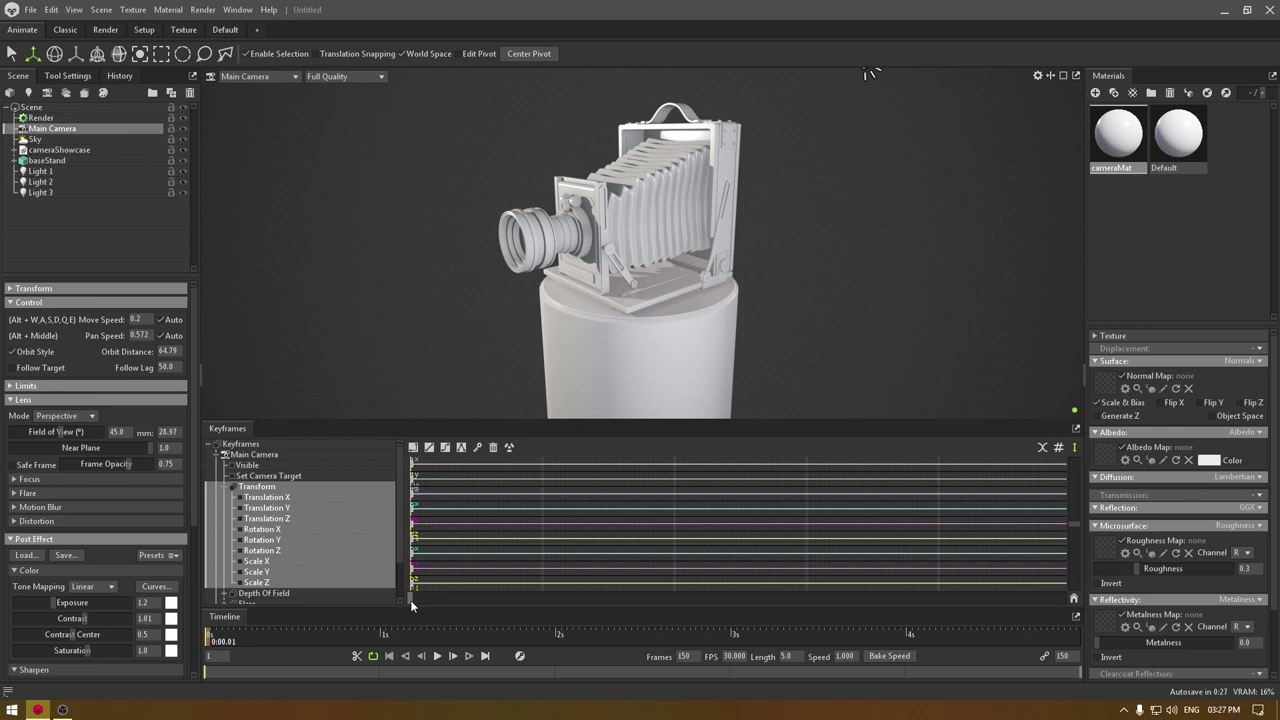
# - At about 4 seconds, key the Main Camera with the view orbited to the model's opposite side
pyautogui.moveTo(410, 600); pyautogui.dragTo(1078, 618)
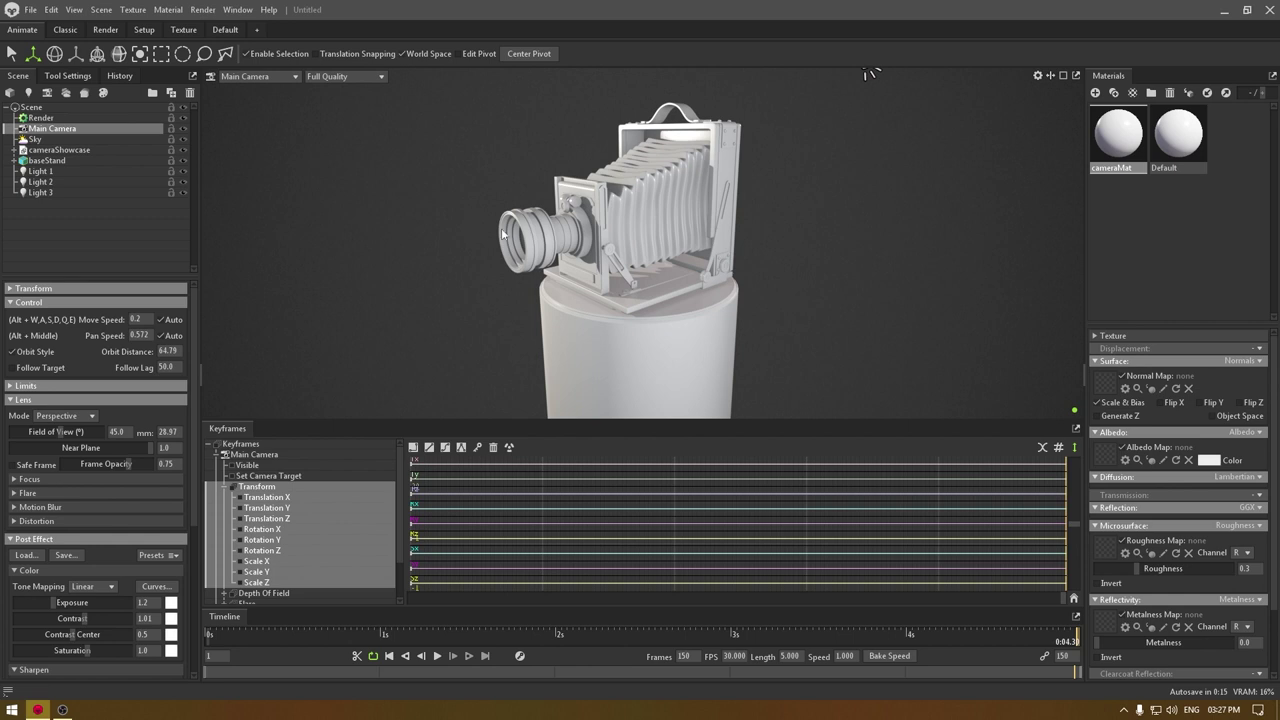
pyautogui.moveTo(452, 197); pyautogui.dragTo(772, 152)
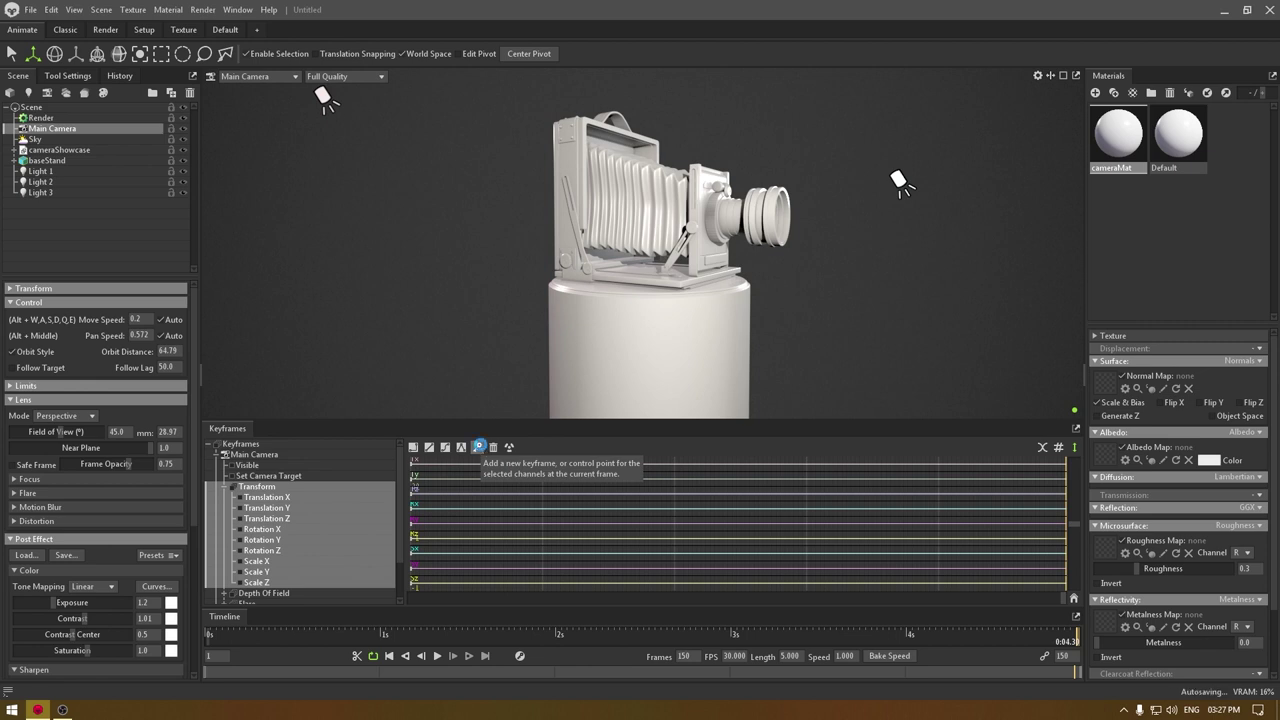
pyautogui.click(479, 448)
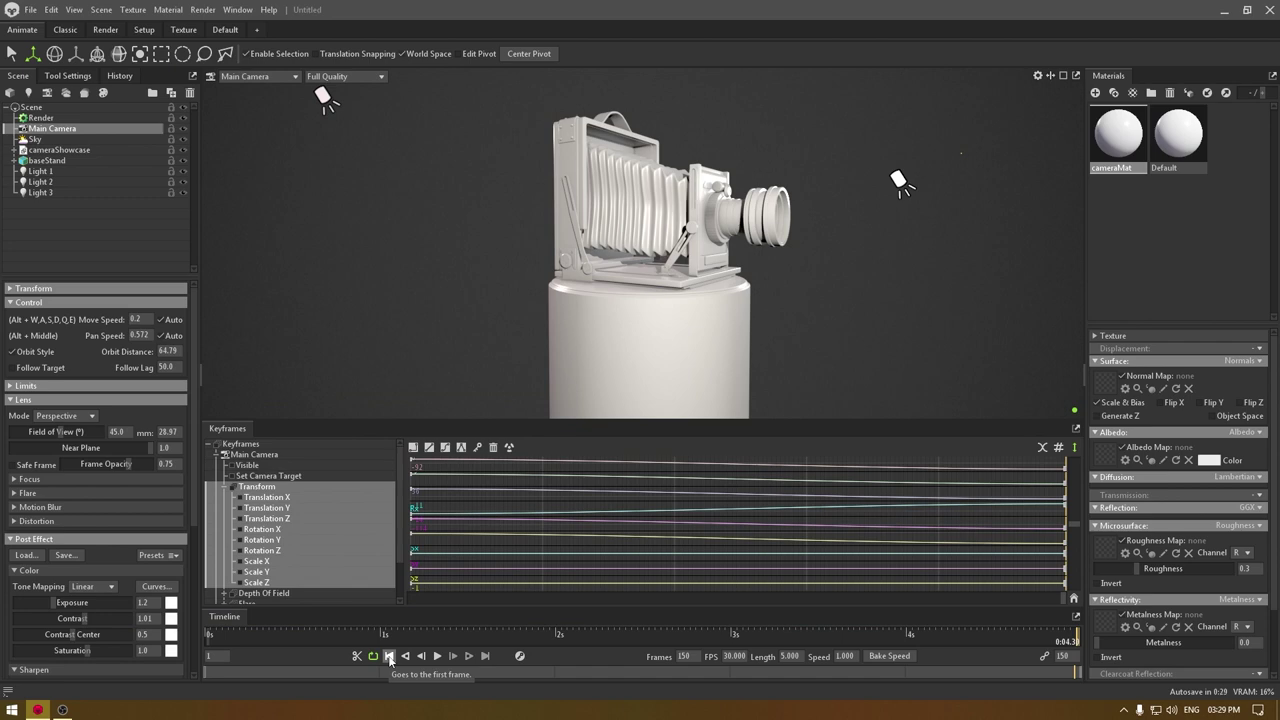
# - Play the camera orbit from the first frame, pause it, and scrub back to about 0:02.19
pyautogui.click(389, 656)
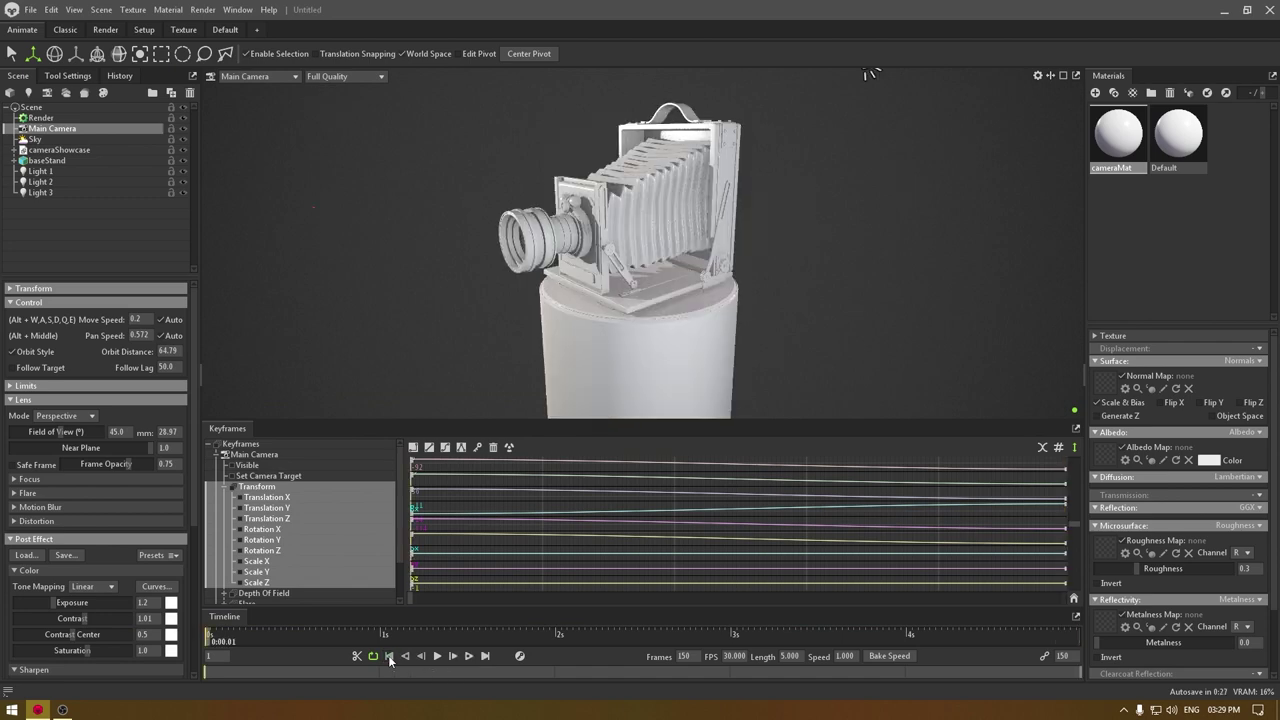
pyautogui.click(437, 656)
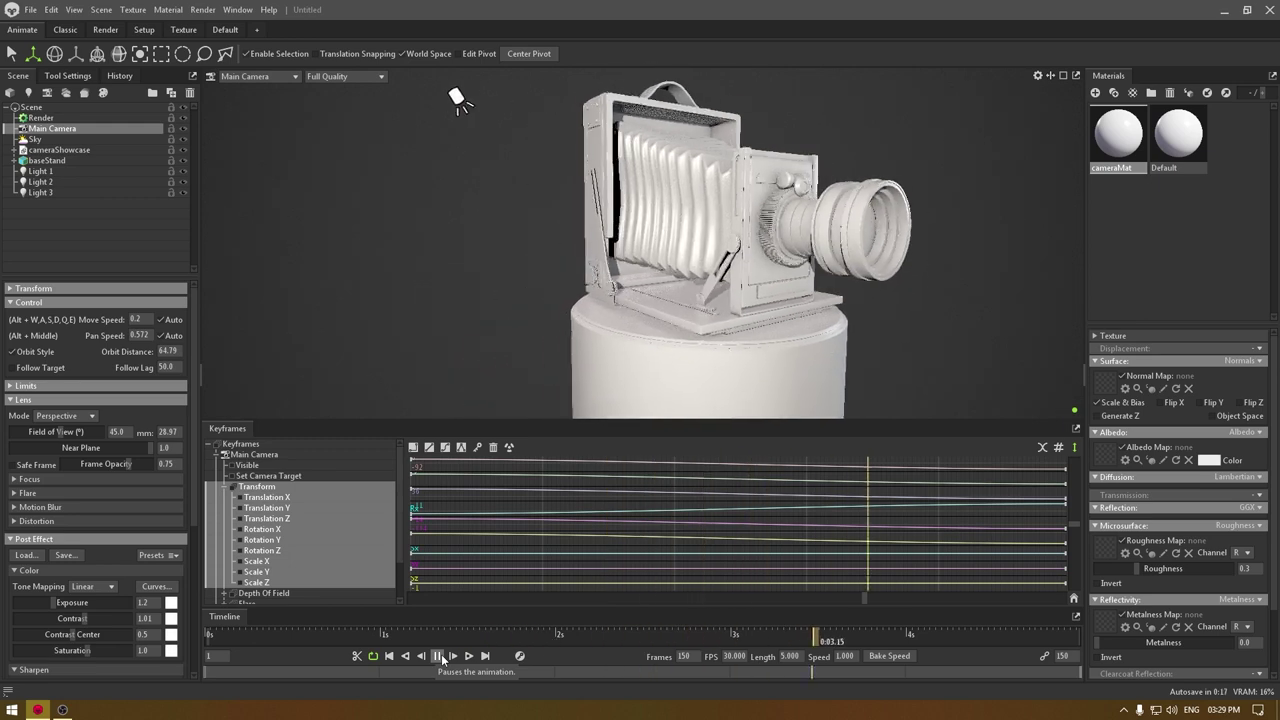
pyautogui.click(441, 654)
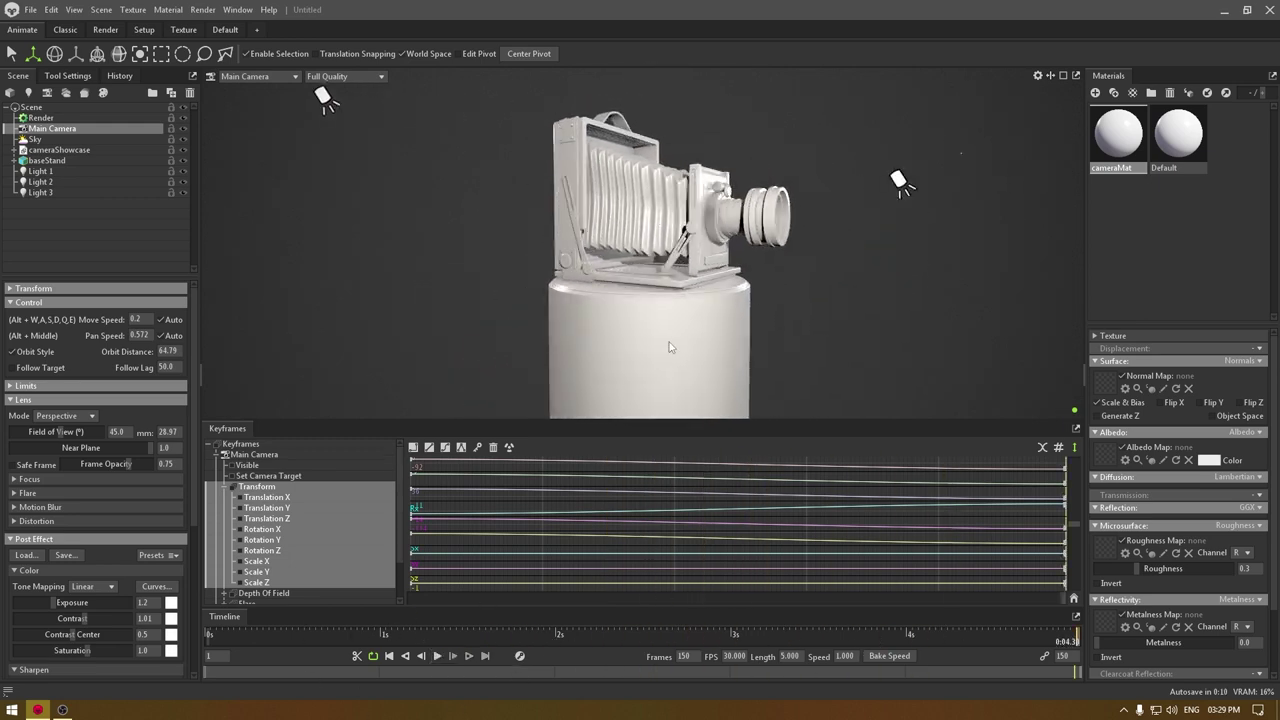
pyautogui.moveTo(1062, 601); pyautogui.dragTo(753, 596)
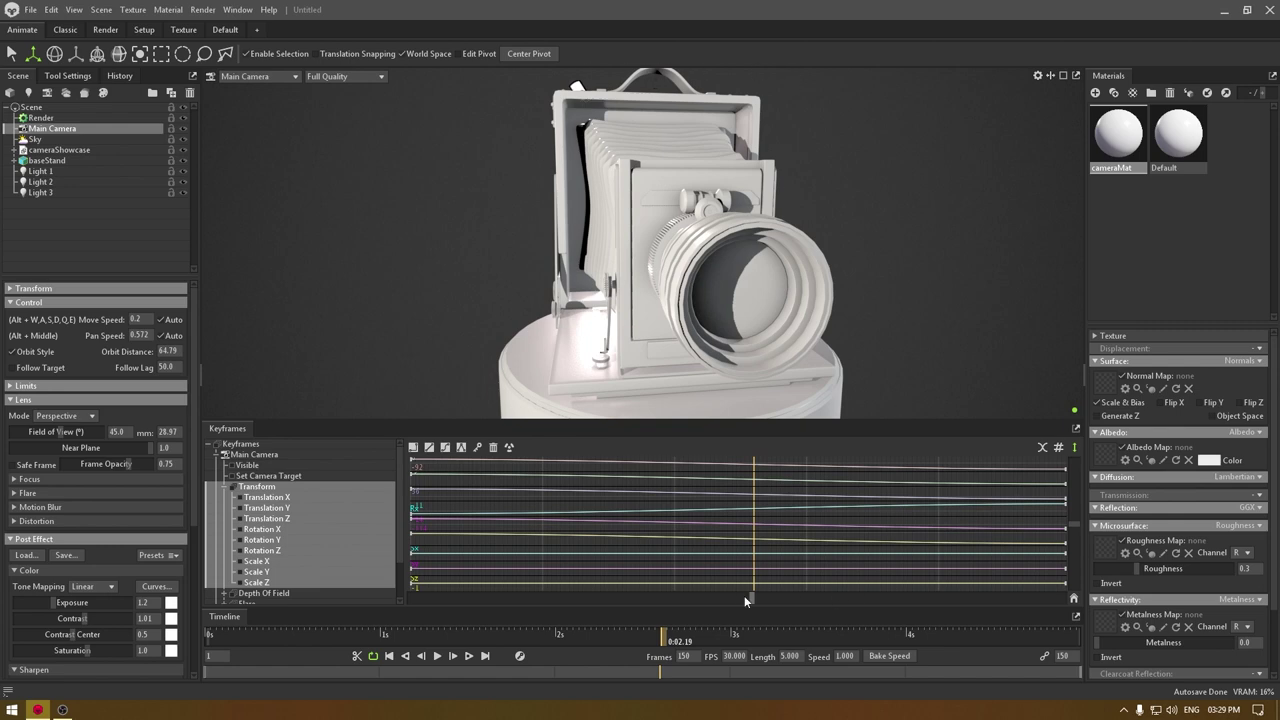
# - Split the viewport into side-by-side views, with the right view set to Top
pyautogui.moveTo(750, 597); pyautogui.dragTo(746, 597)
pyautogui.click(1050, 76)
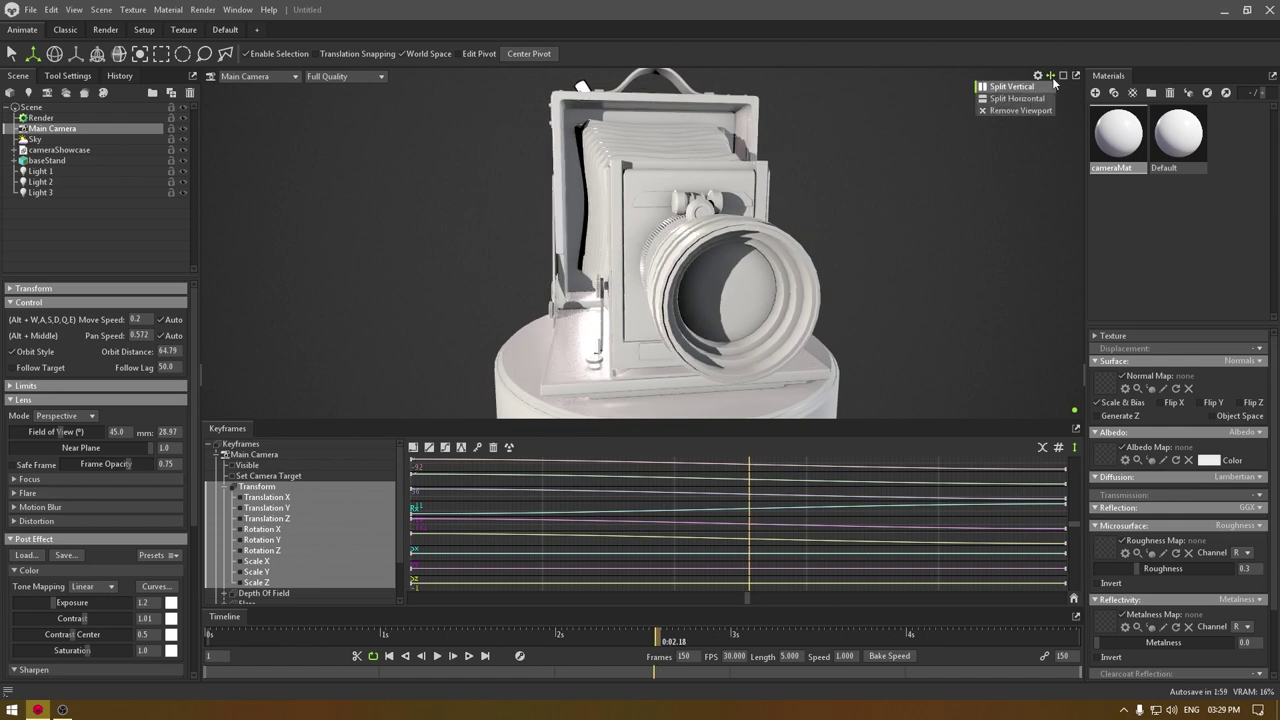
pyautogui.click(1025, 100)
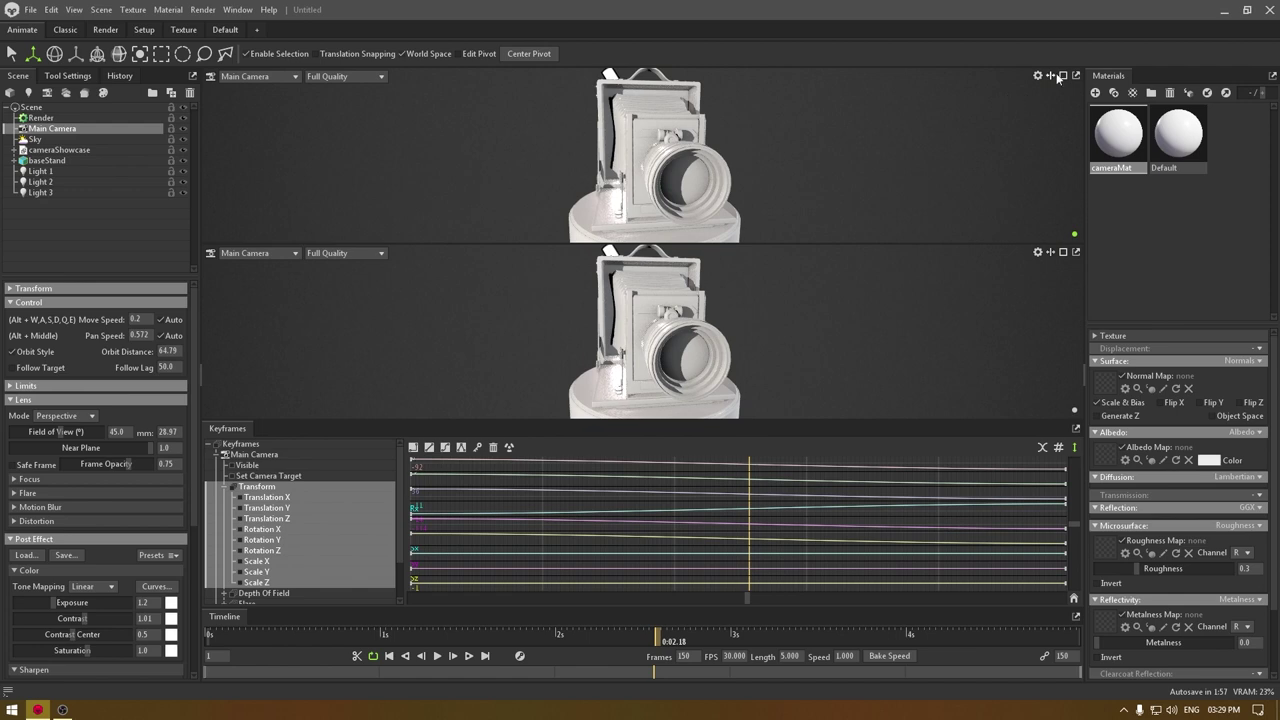
pyautogui.click(1050, 76)
pyautogui.click(1015, 87)
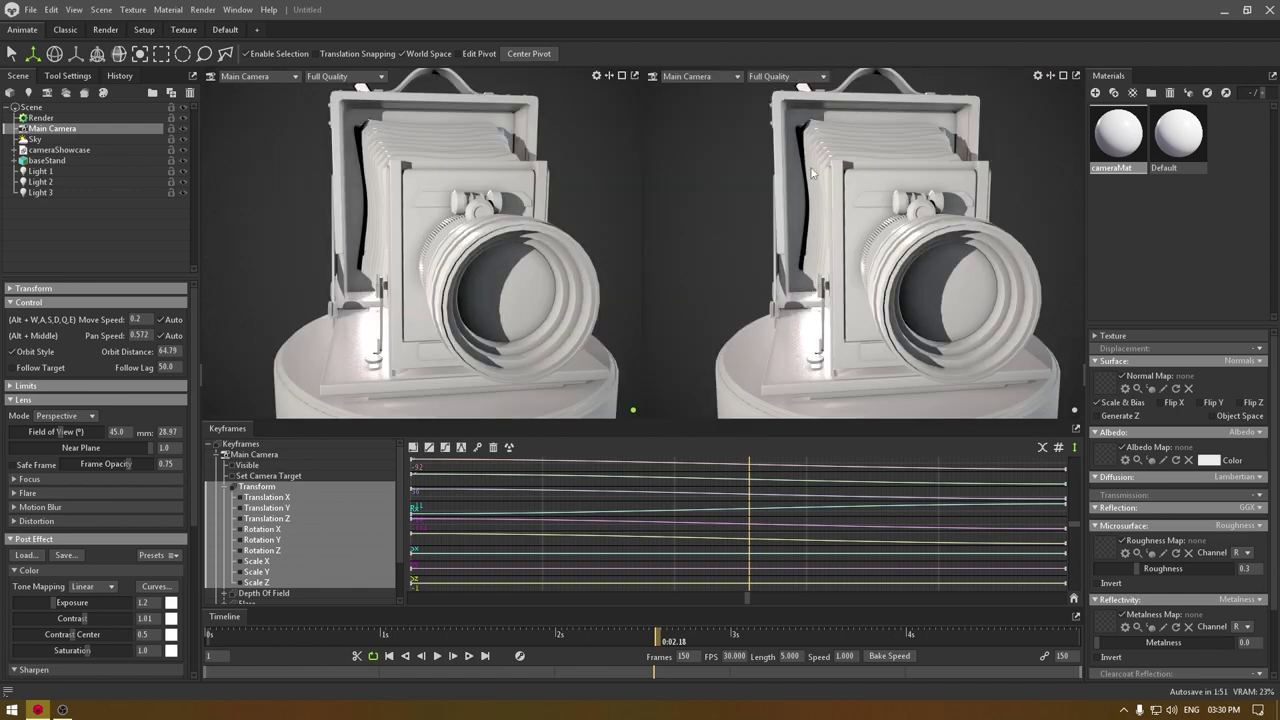
pyautogui.click(708, 75)
pyautogui.click(704, 138)
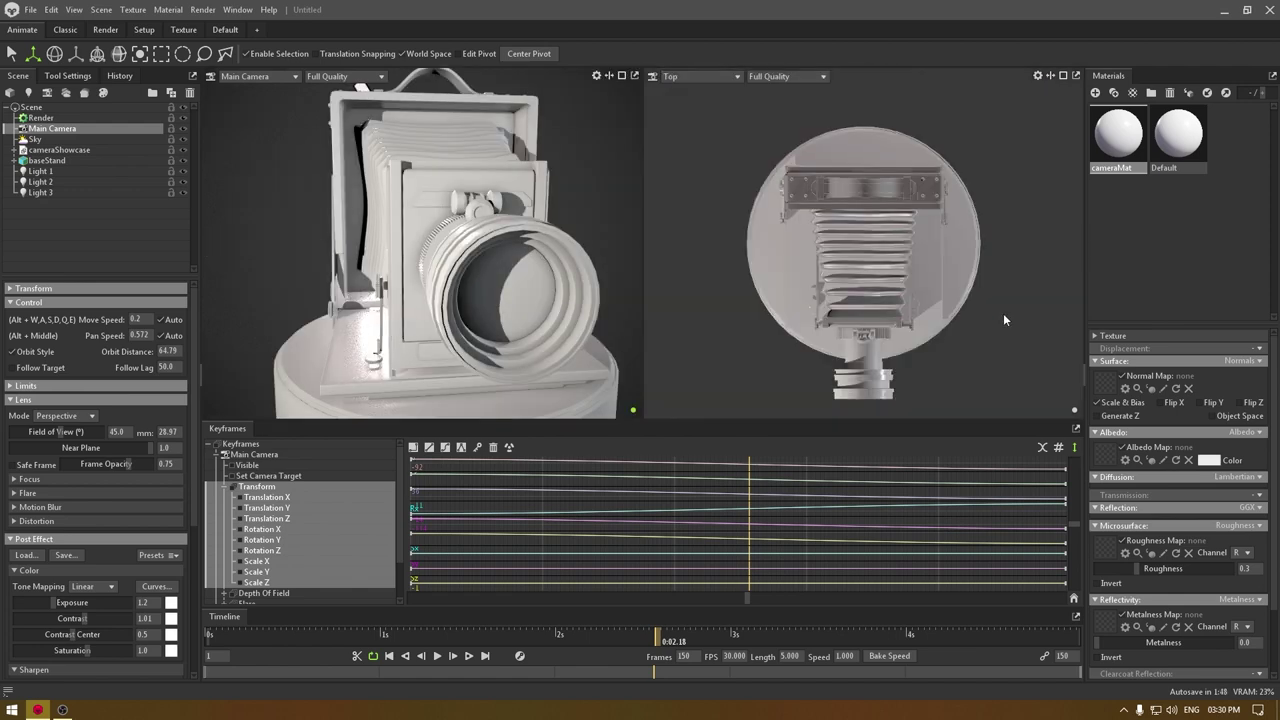
pyautogui.scroll(-5, 956, 326)
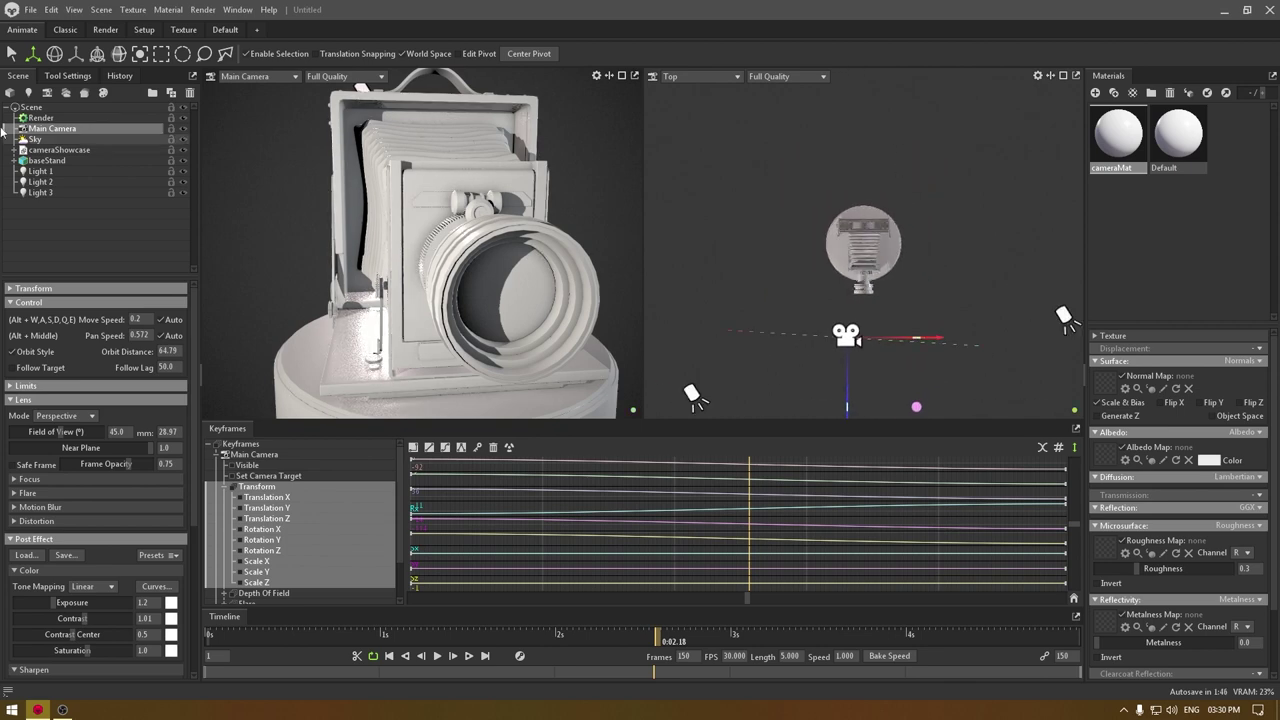
pyautogui.scroll(3, 826, 280)
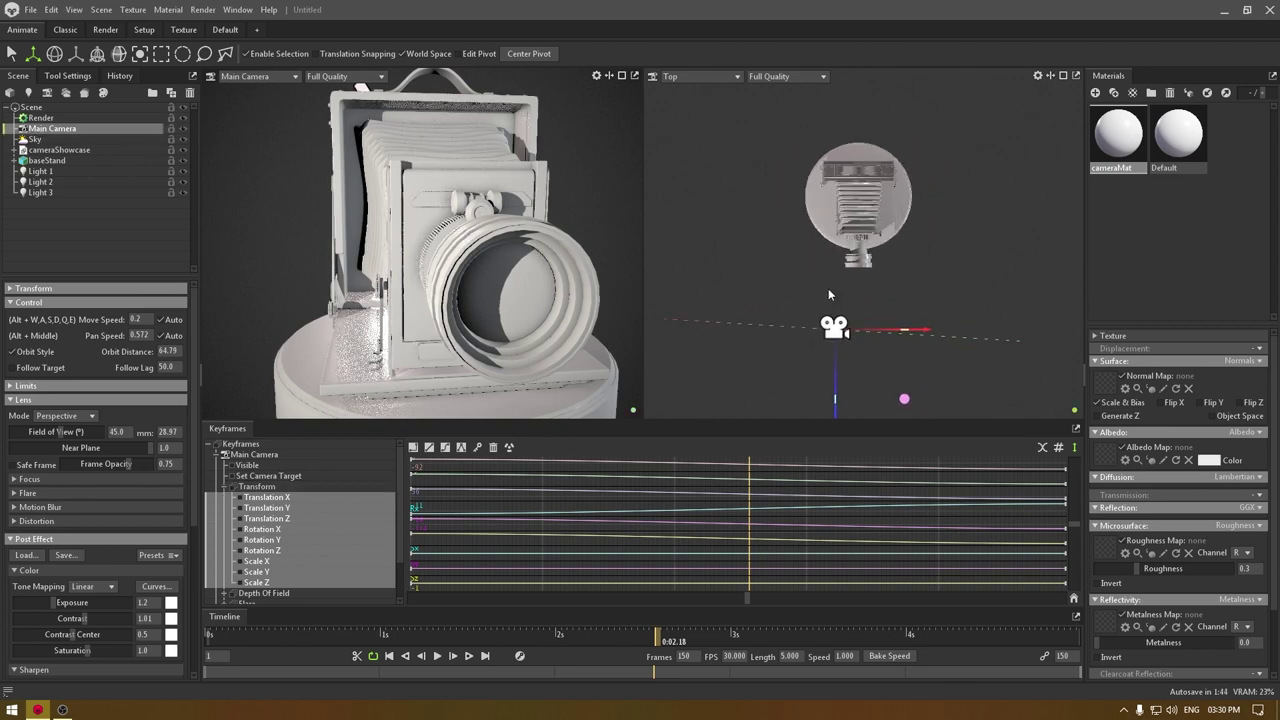
pyautogui.scroll(-2, 865, 236)
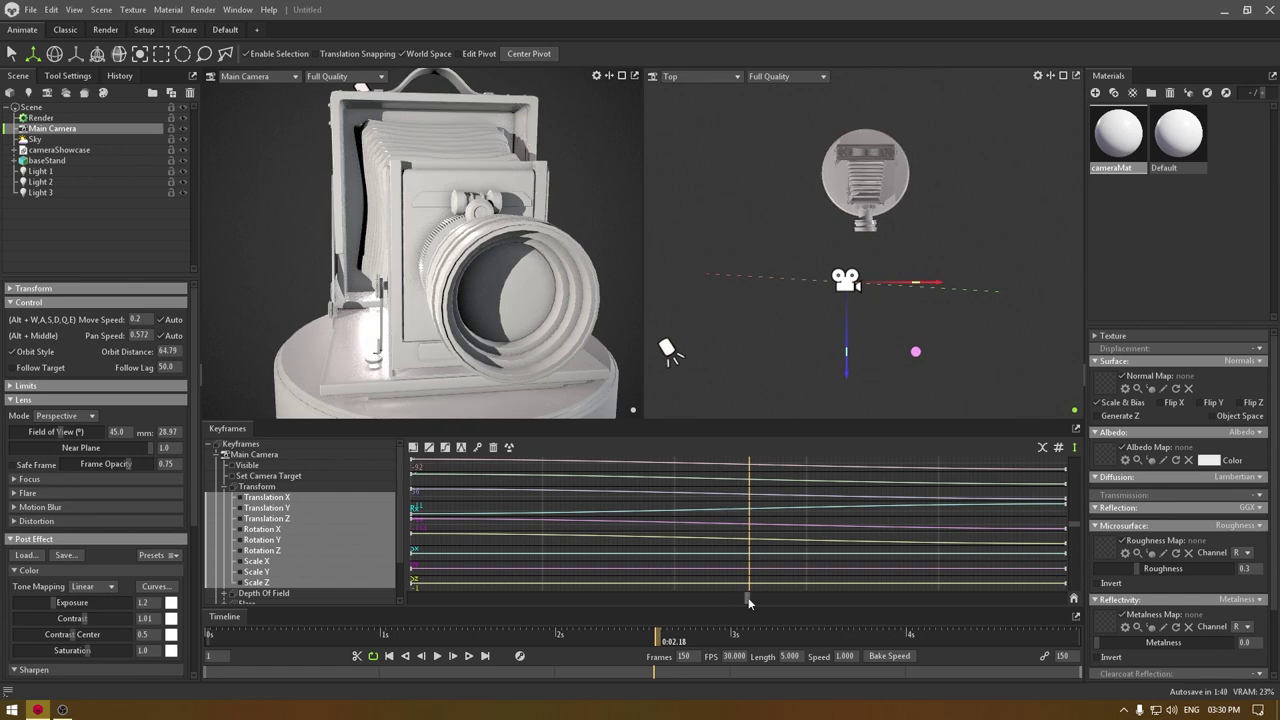
# - At 0:02.16, lower the Main Camera in the Top view, key its position, and rewind to the start
pyautogui.moveTo(748, 597); pyautogui.dragTo(740, 597)
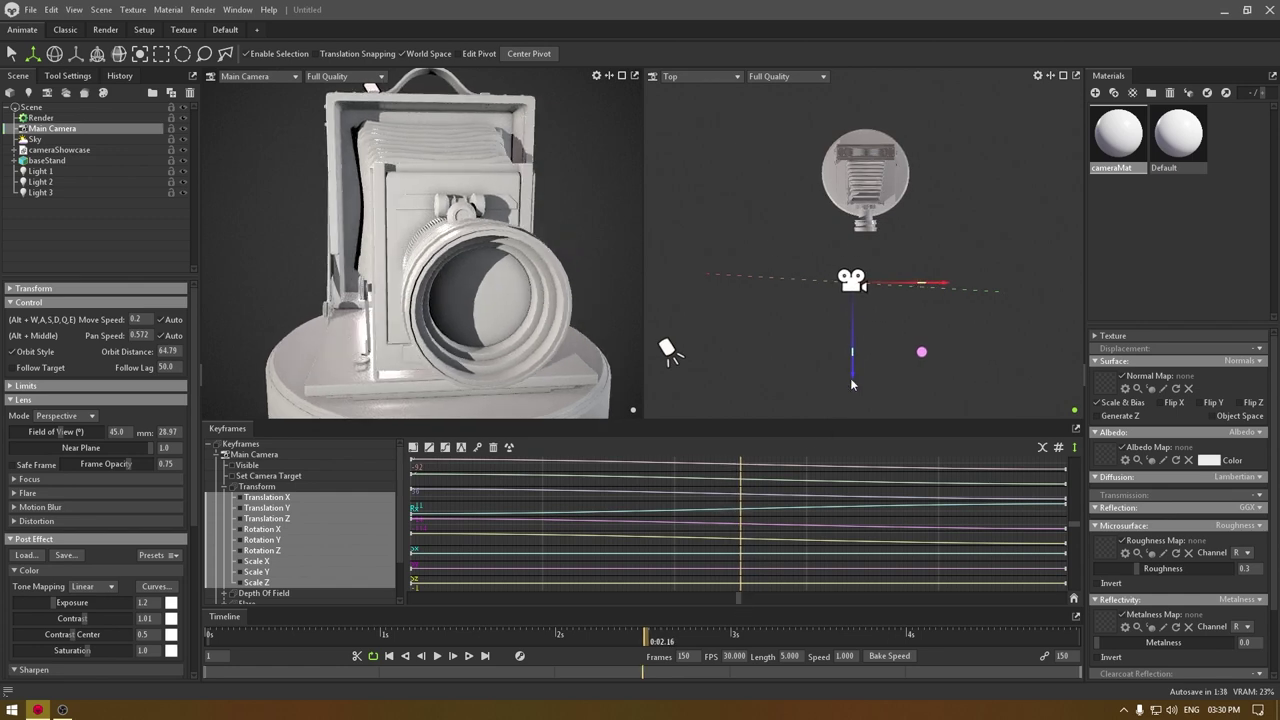
pyautogui.moveTo(852, 383); pyautogui.dragTo(852, 390)
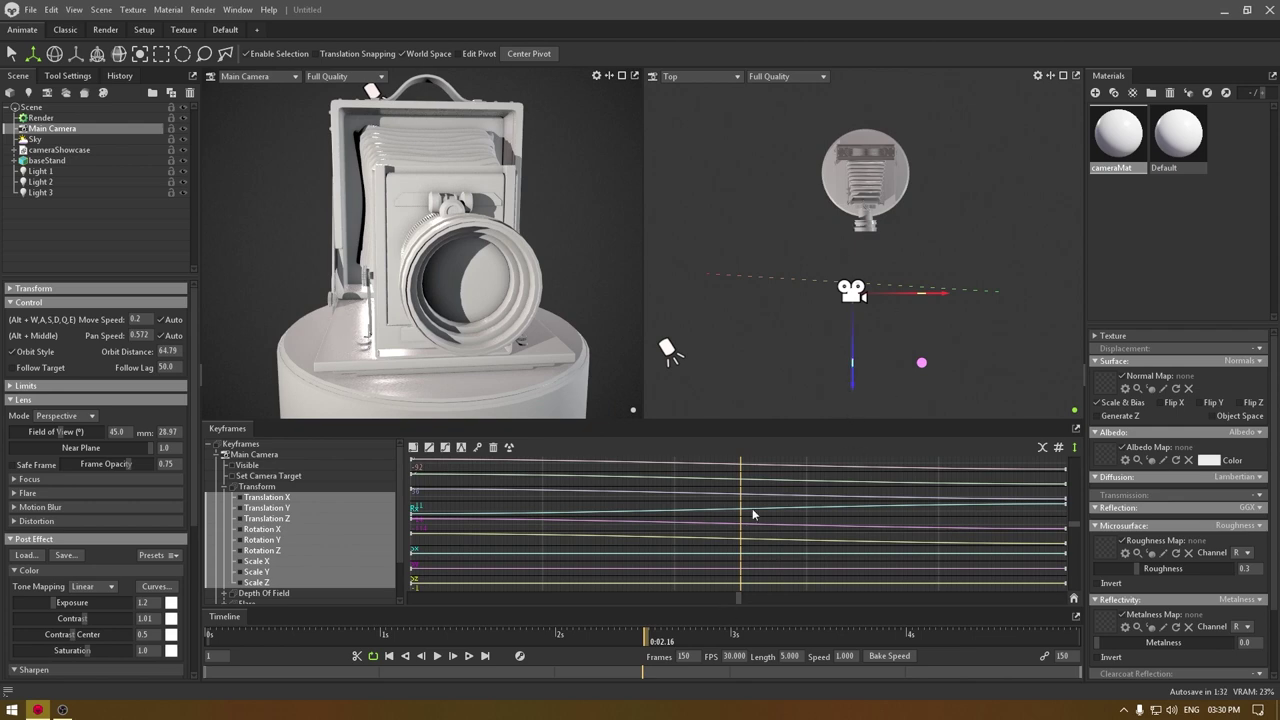
pyautogui.click(481, 448)
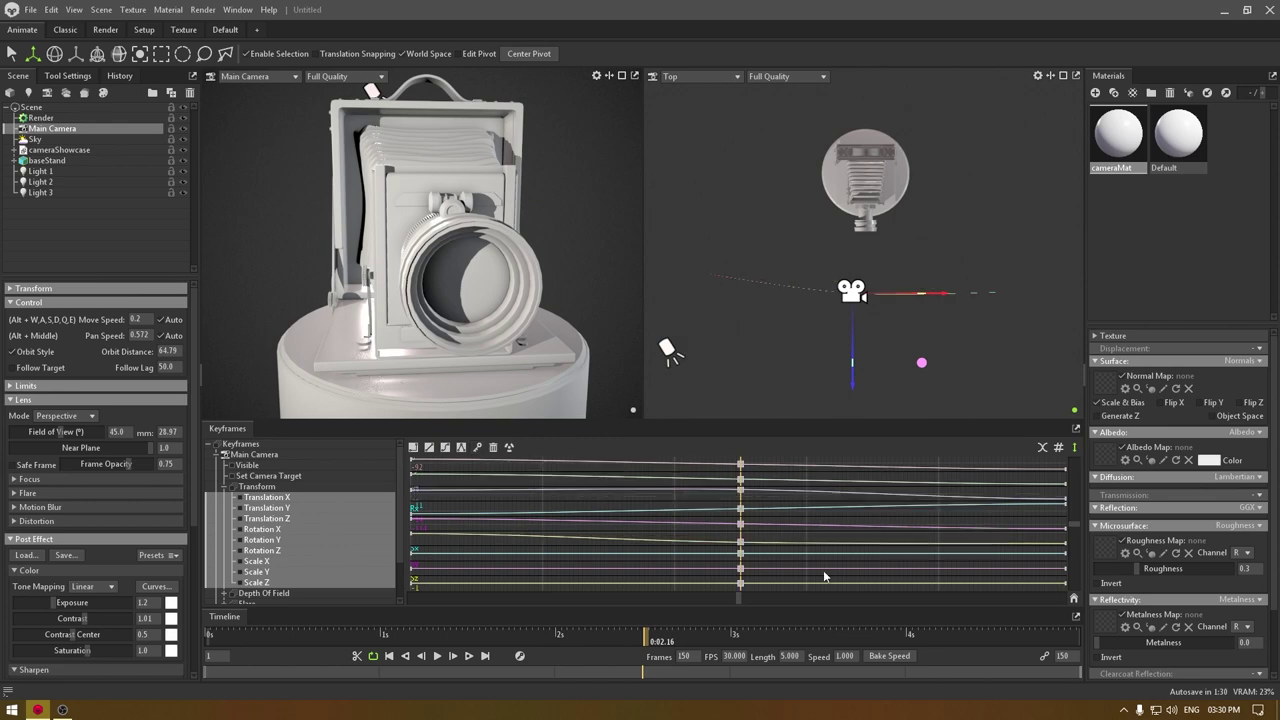
pyautogui.click(389, 656)
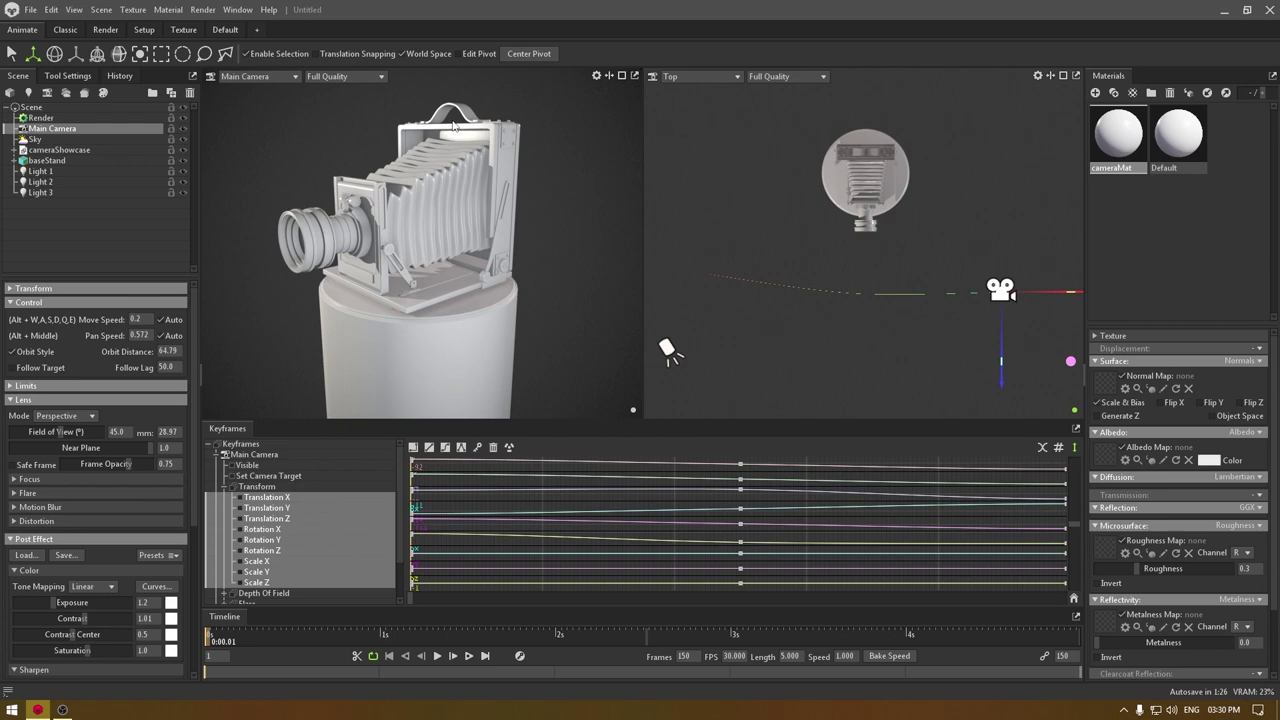
# - Play the camera orbit, go back to a single Main Camera view, then pause and rewind to frame one
pyautogui.click(436, 657)
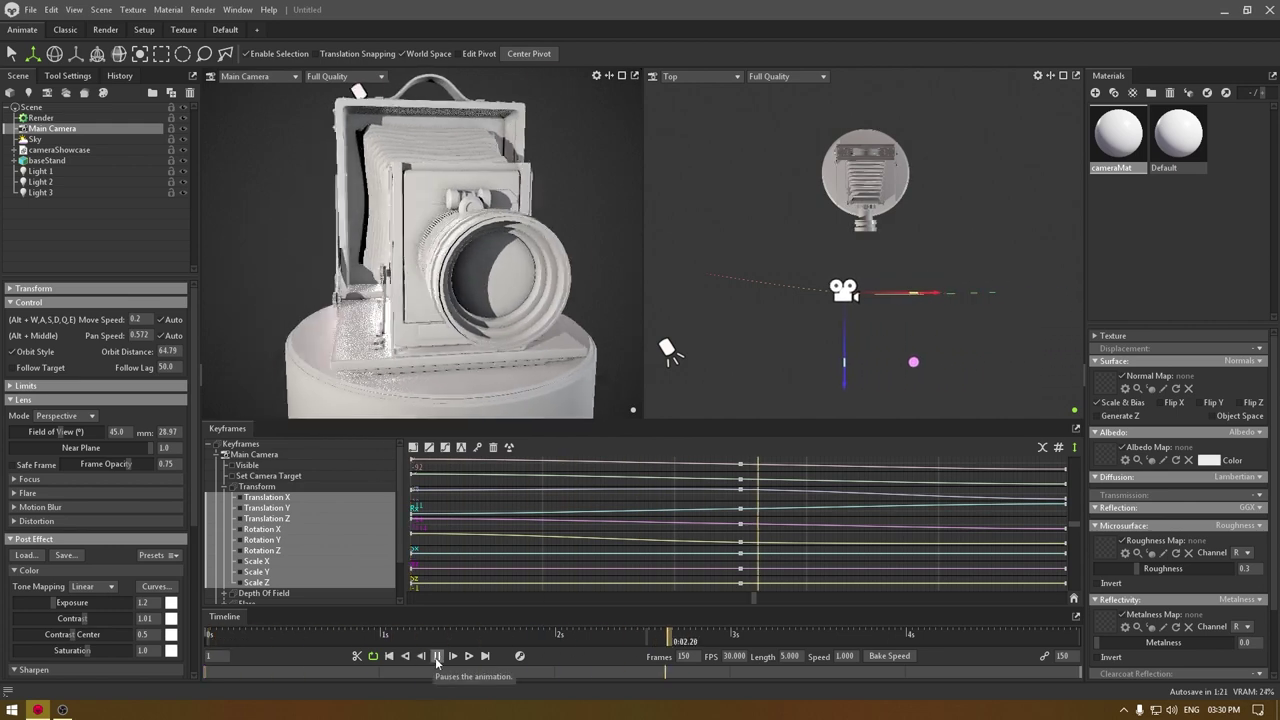
pyautogui.click(1063, 76)
pyautogui.click(1045, 110)
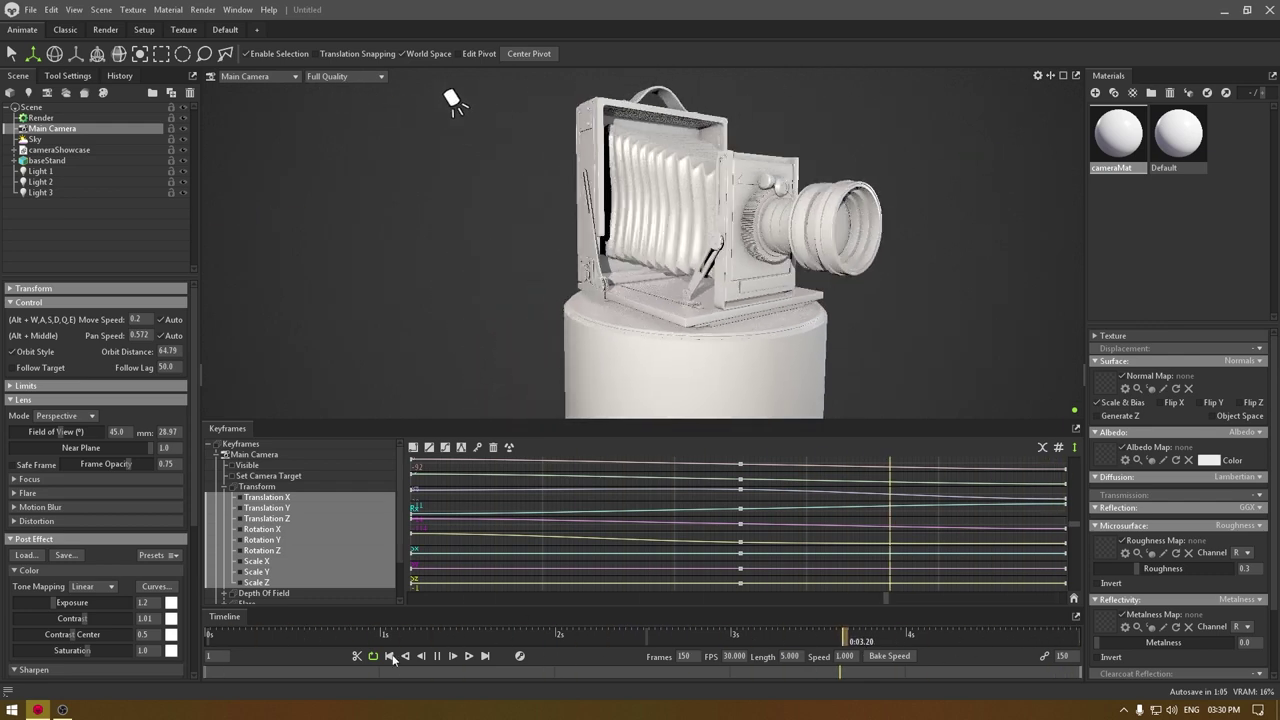
pyautogui.click(436, 655)
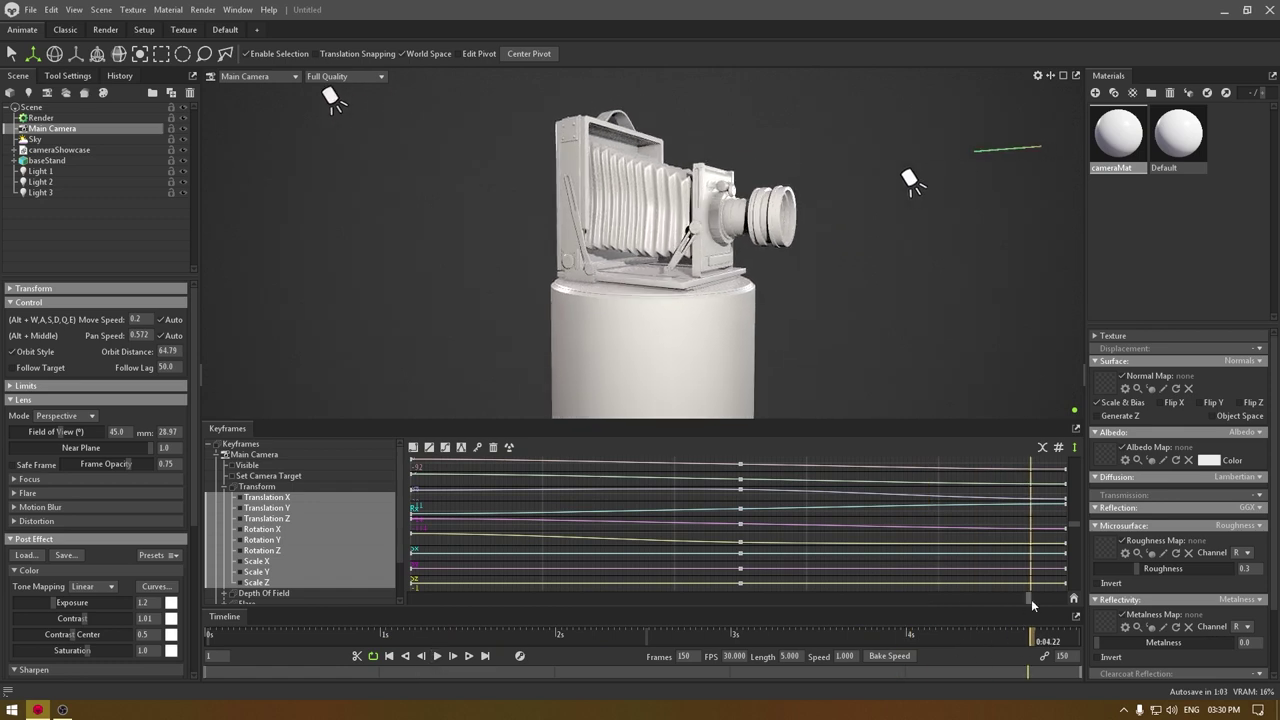
pyautogui.moveTo(1031, 599); pyautogui.dragTo(410, 599)
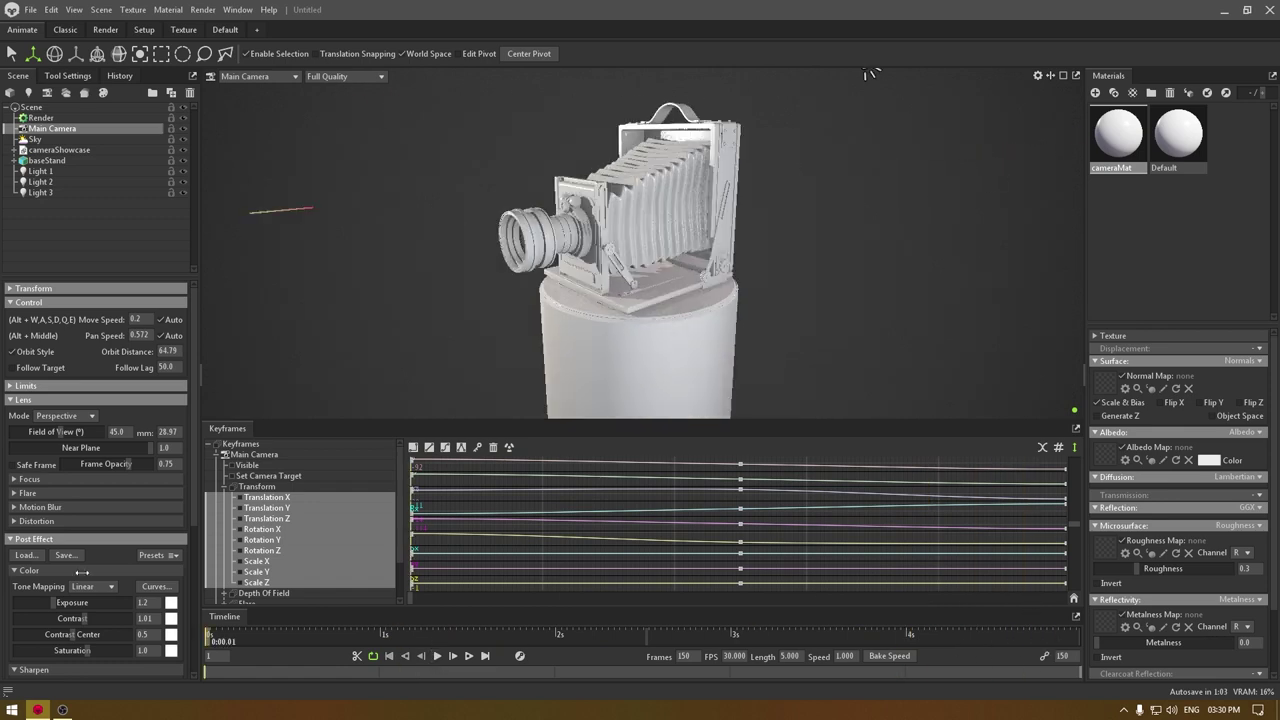
# - Review the Render settings (256 ray-tracing samples, High CPU denoising), then start Render > All Videos
pyautogui.click(41, 117)
pyautogui.scroll(-5, 88, 419)
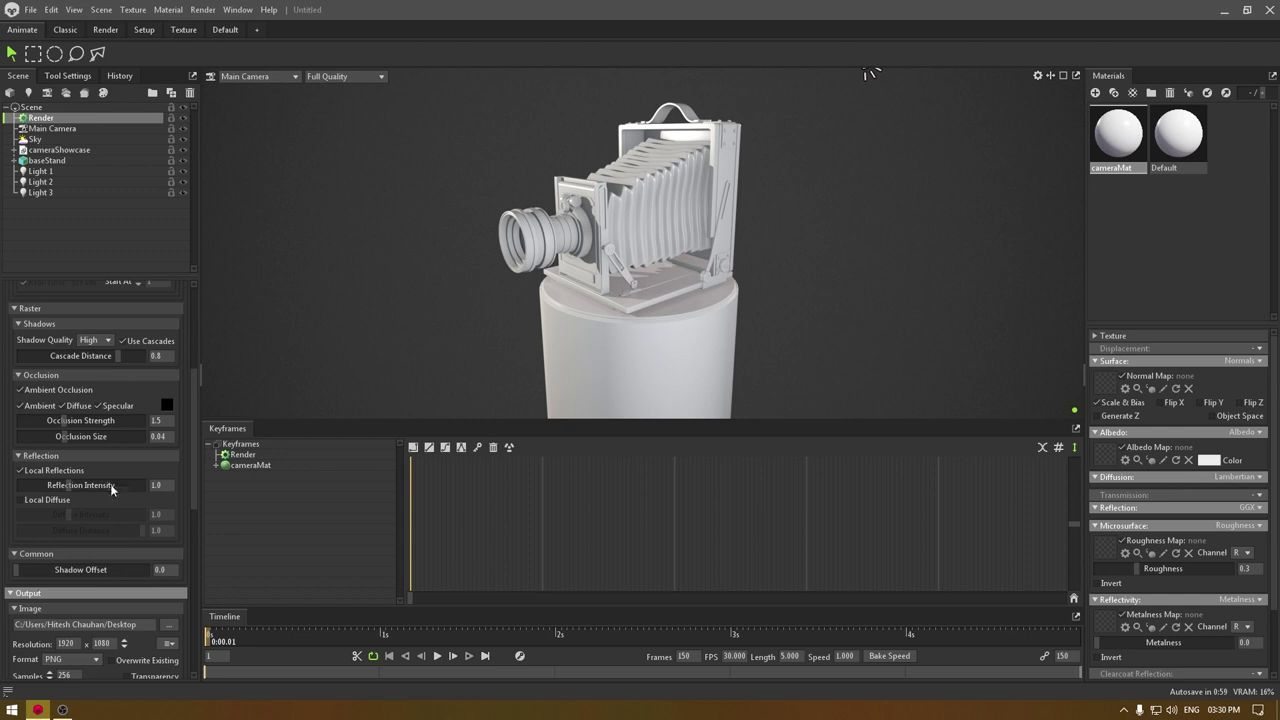
pyautogui.scroll(-3, 97, 525)
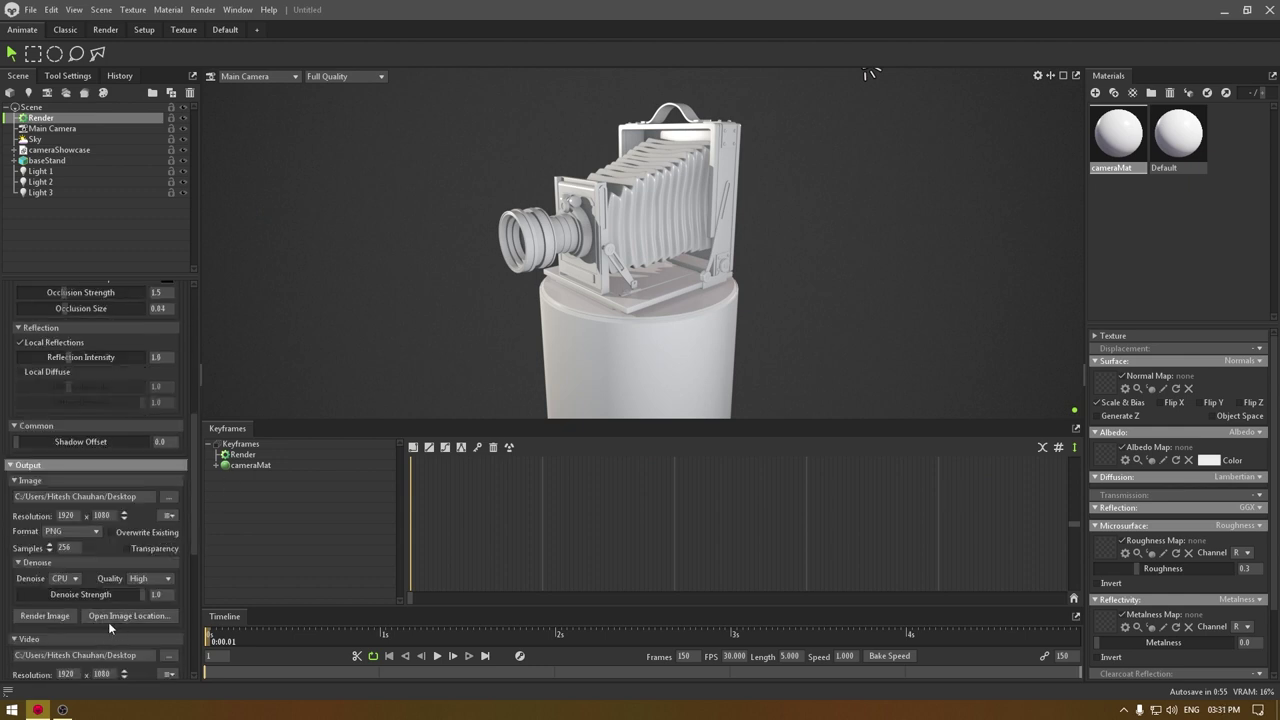
pyautogui.scroll(5, 108, 622)
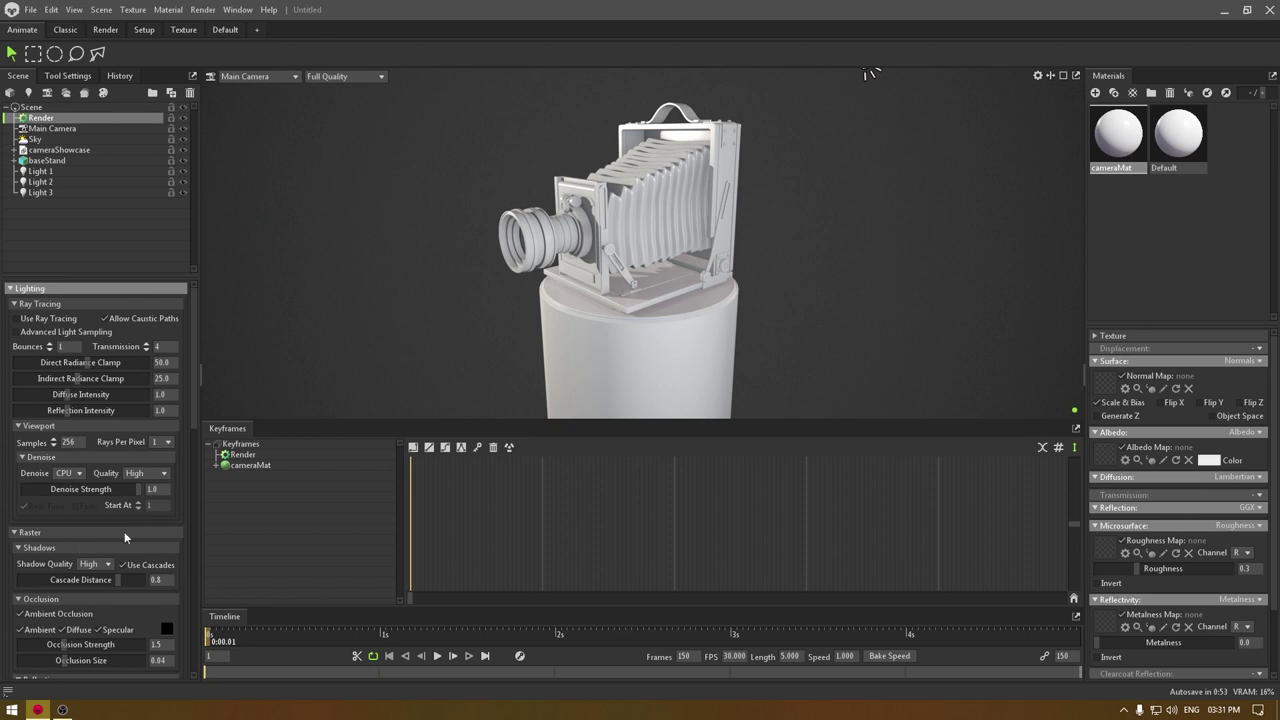
pyautogui.click(201, 10)
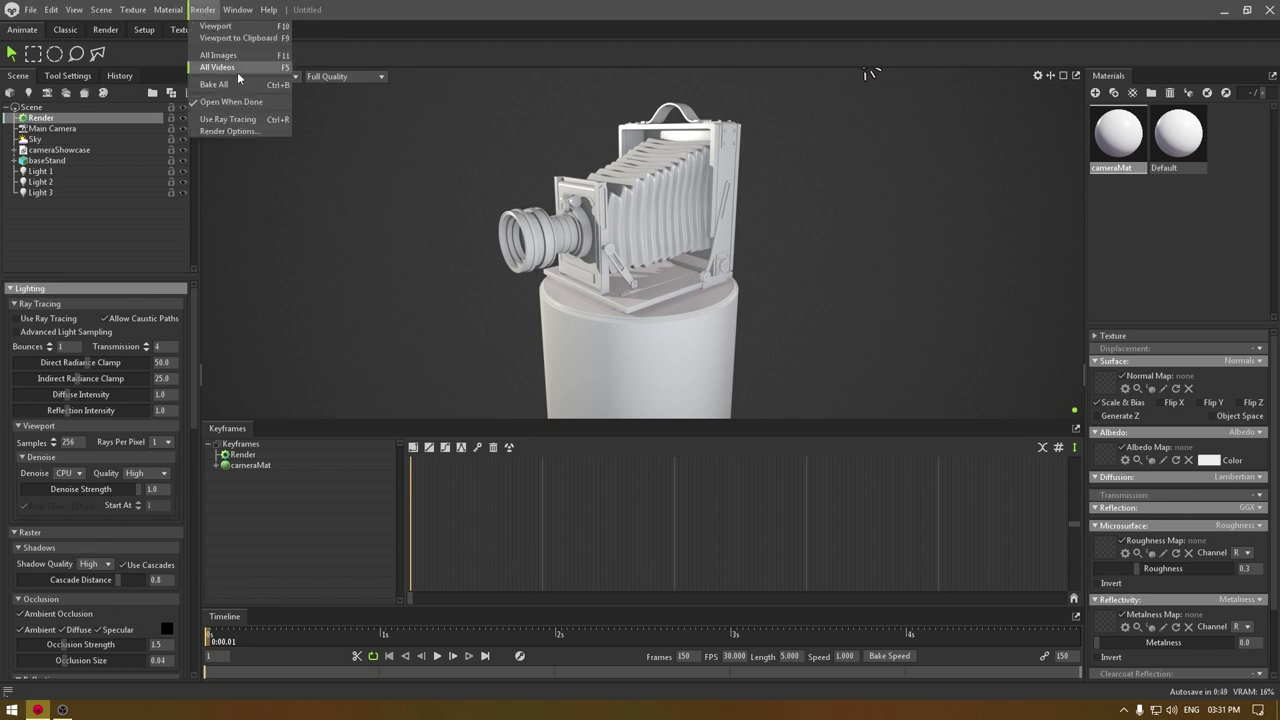
pyautogui.click(736, 5)
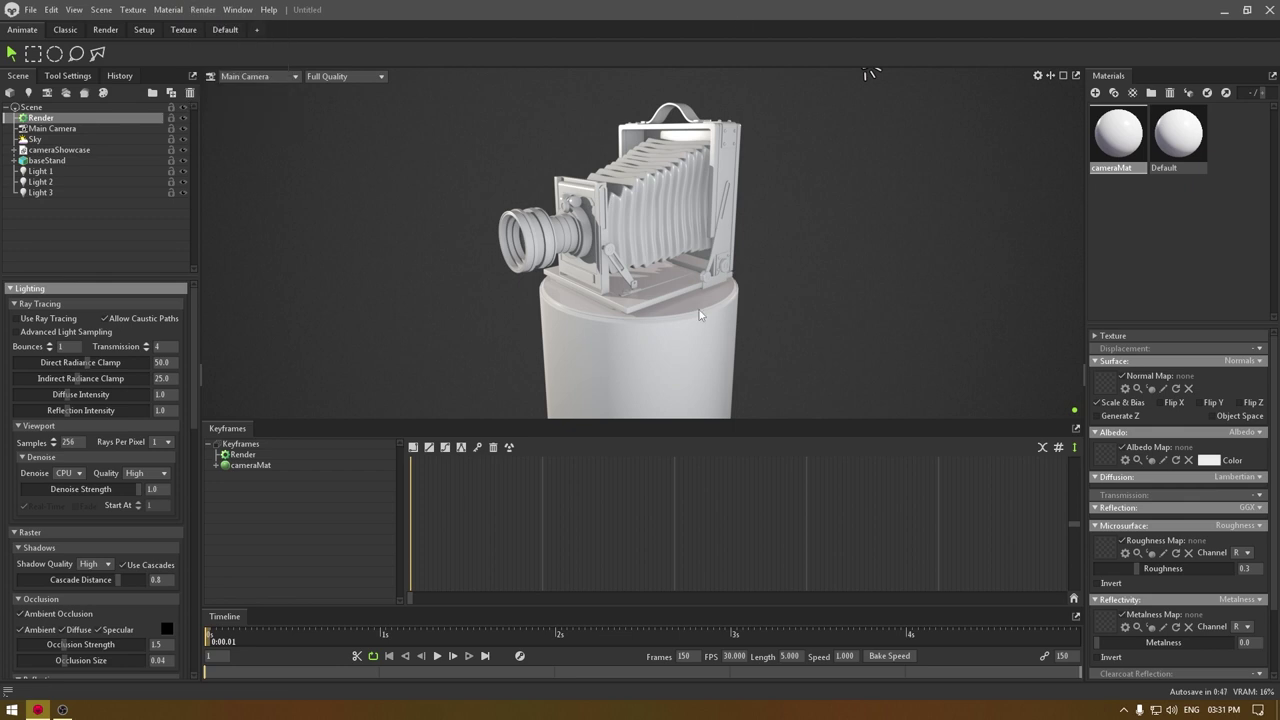